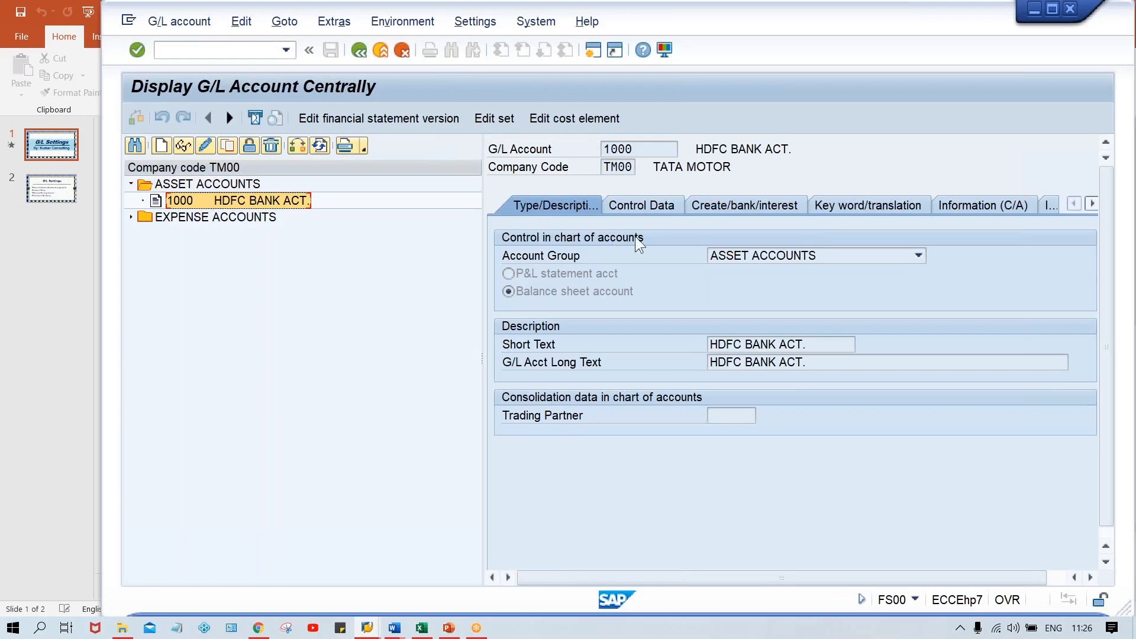
Step: Display the control data of the HDFC BANK ACT. G/L account and inspect its Inflation key and Tolerance group fields
click(642, 204)
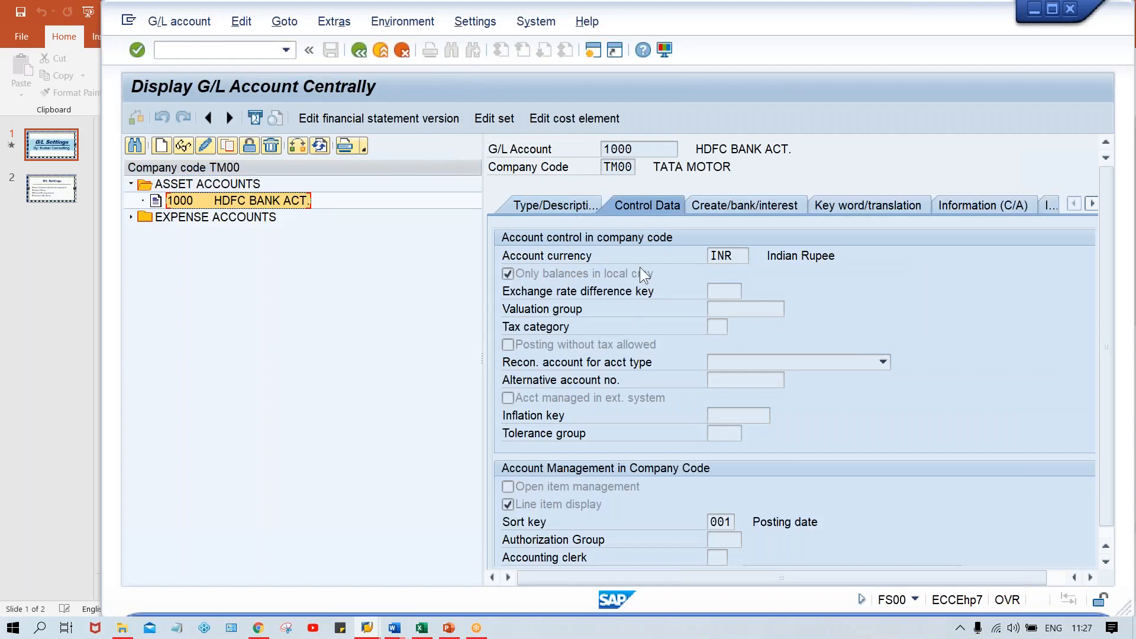
click(724, 414)
click(722, 436)
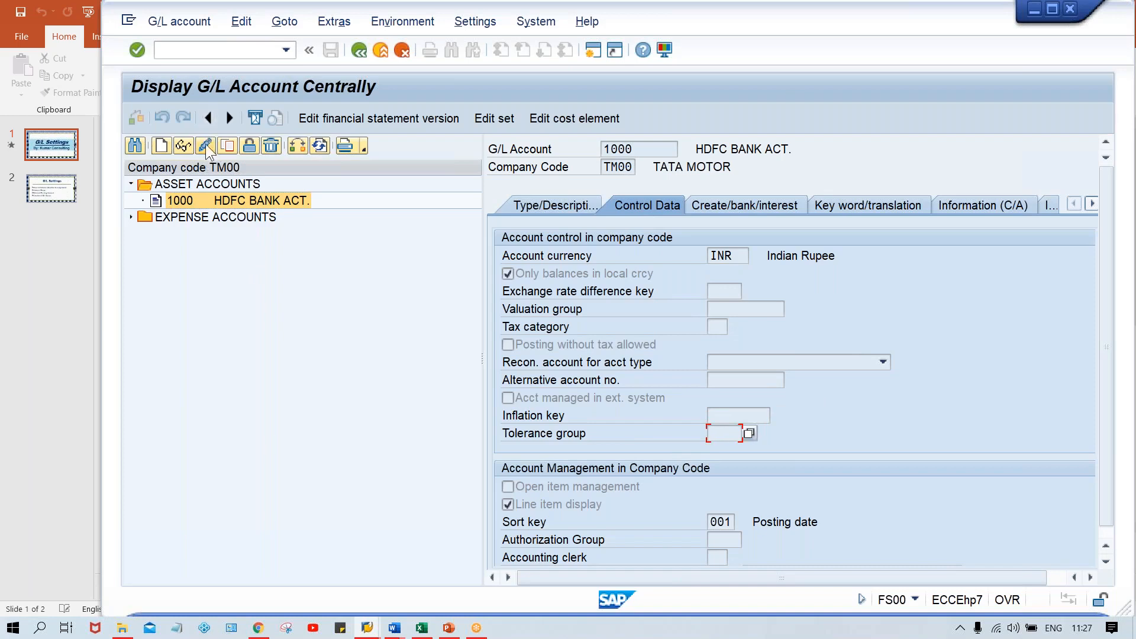
Step: Switch the HDFC BANK ACT. G/L account to change mode, check whether Inflation key and Tolerance group accept input, and save without entering values
click(208, 145)
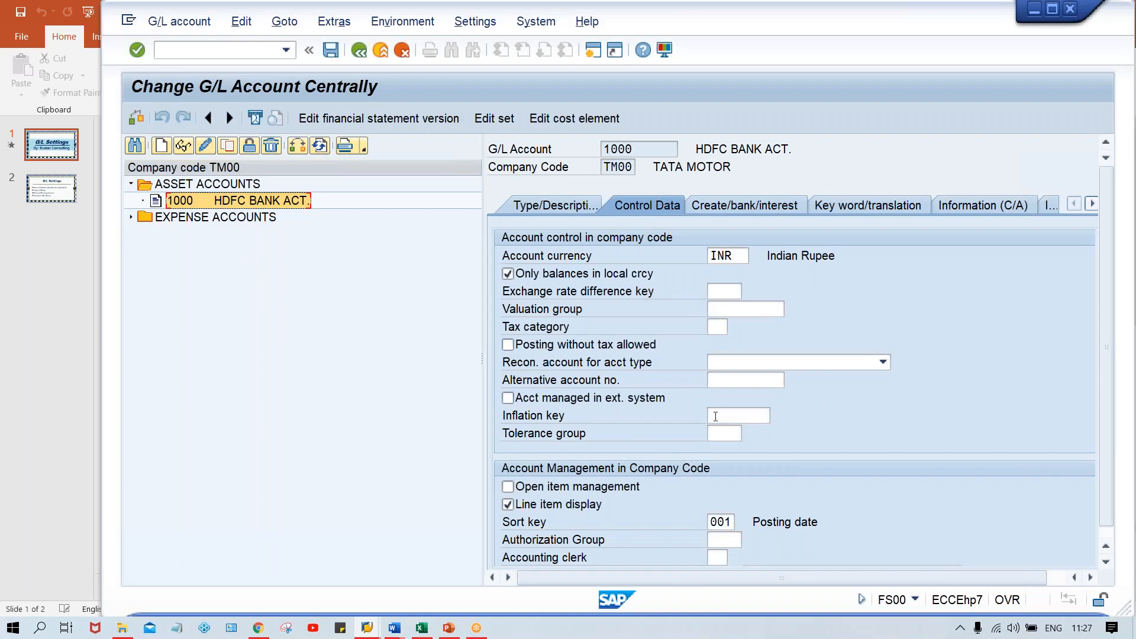
click(725, 415)
click(728, 433)
click(724, 416)
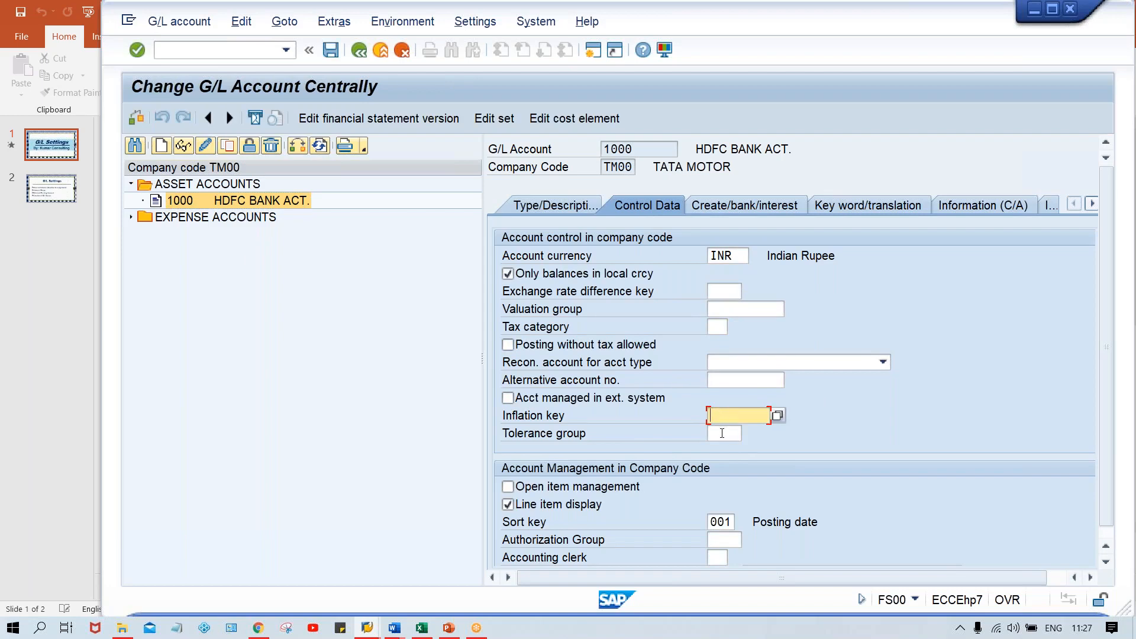
click(720, 432)
click(722, 416)
click(330, 50)
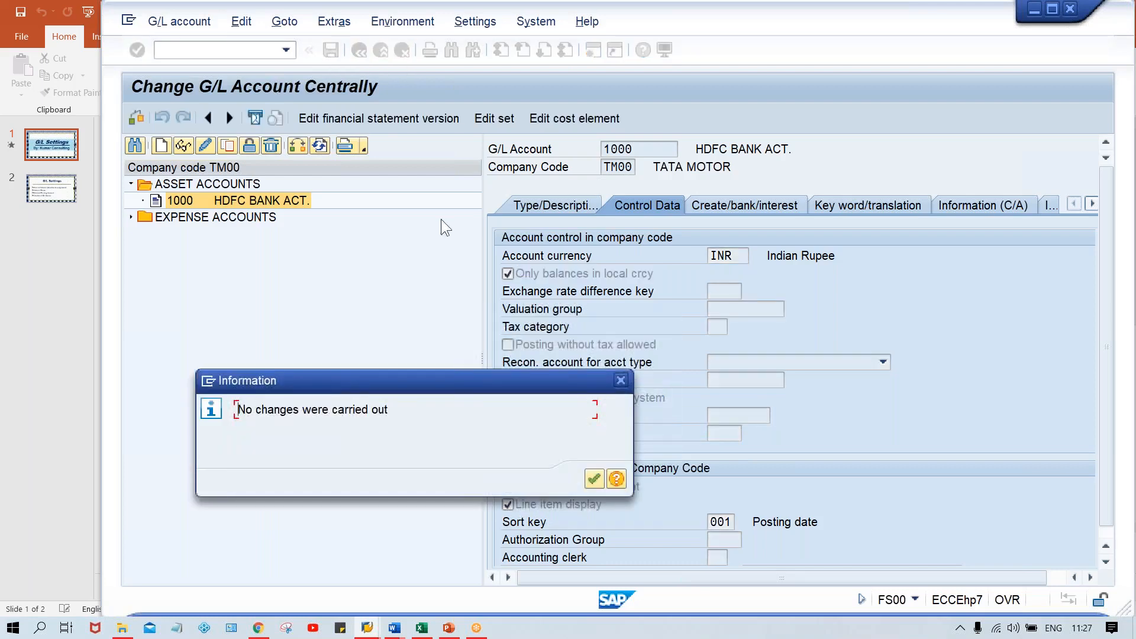
key(Return)
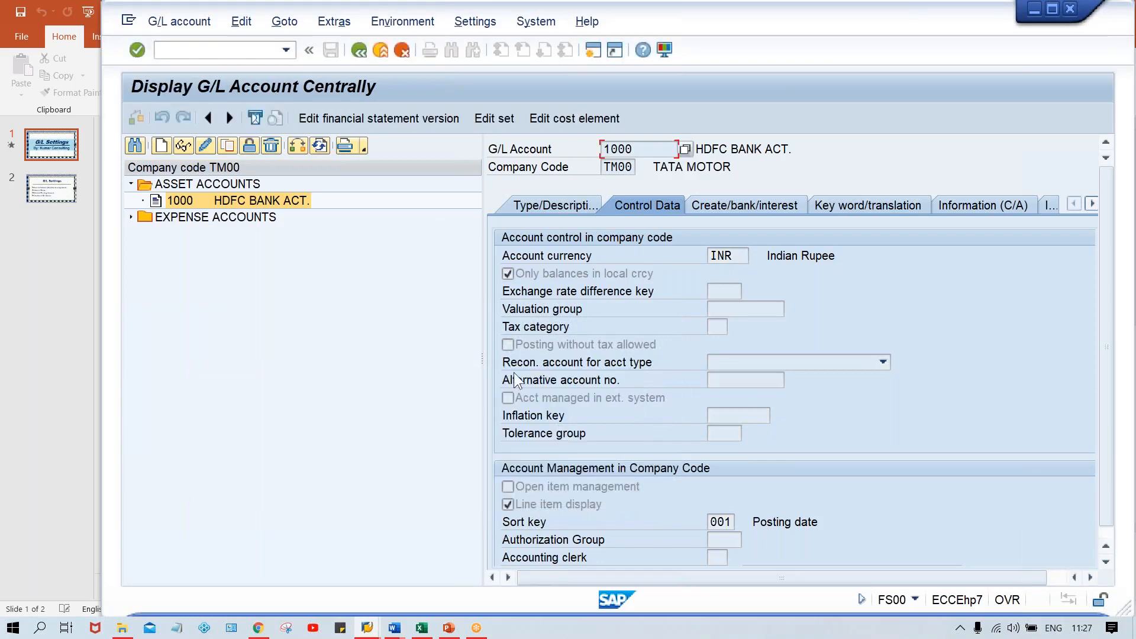
Step: Open a second SAP session, and check the account group of HDFC BANK ACT. in the original session
click(589, 55)
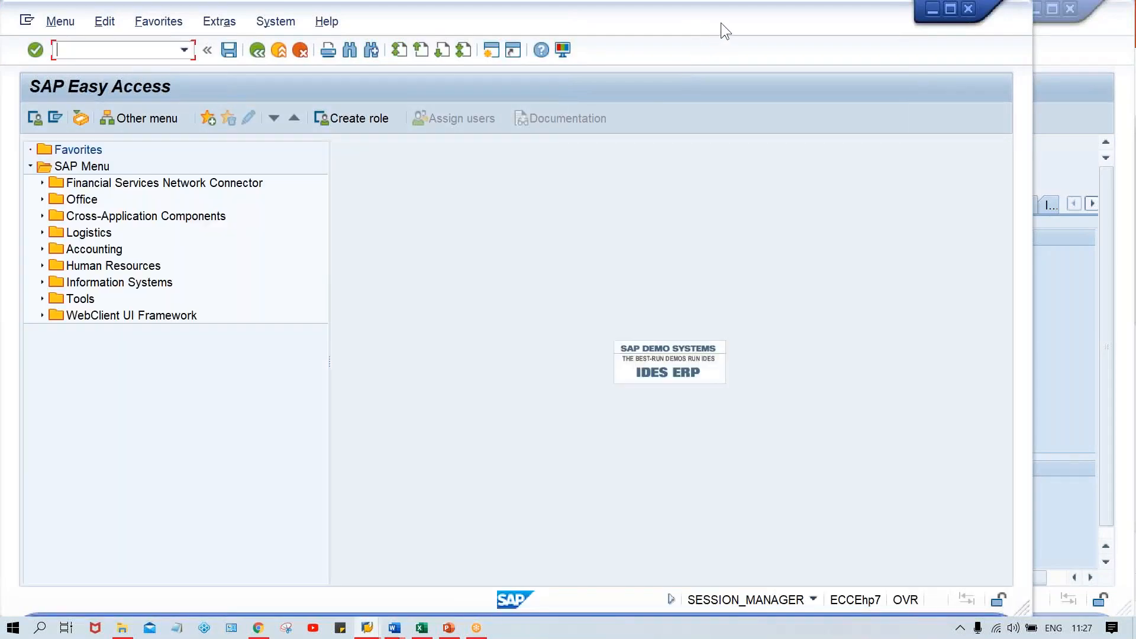
drag(721, 22, 822, 24)
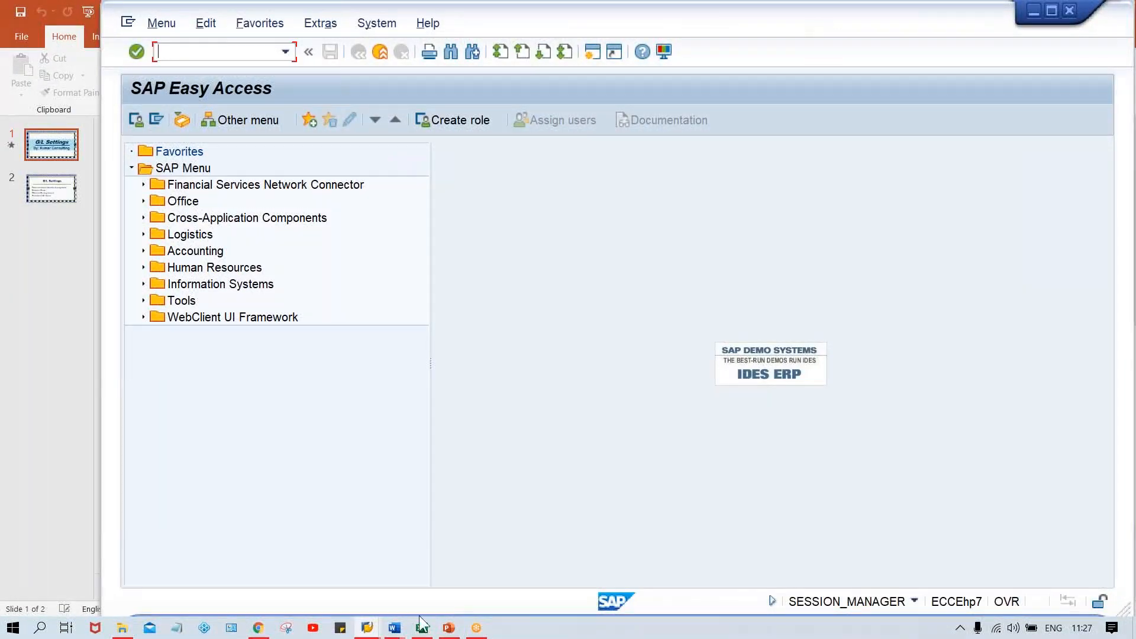
click(367, 630)
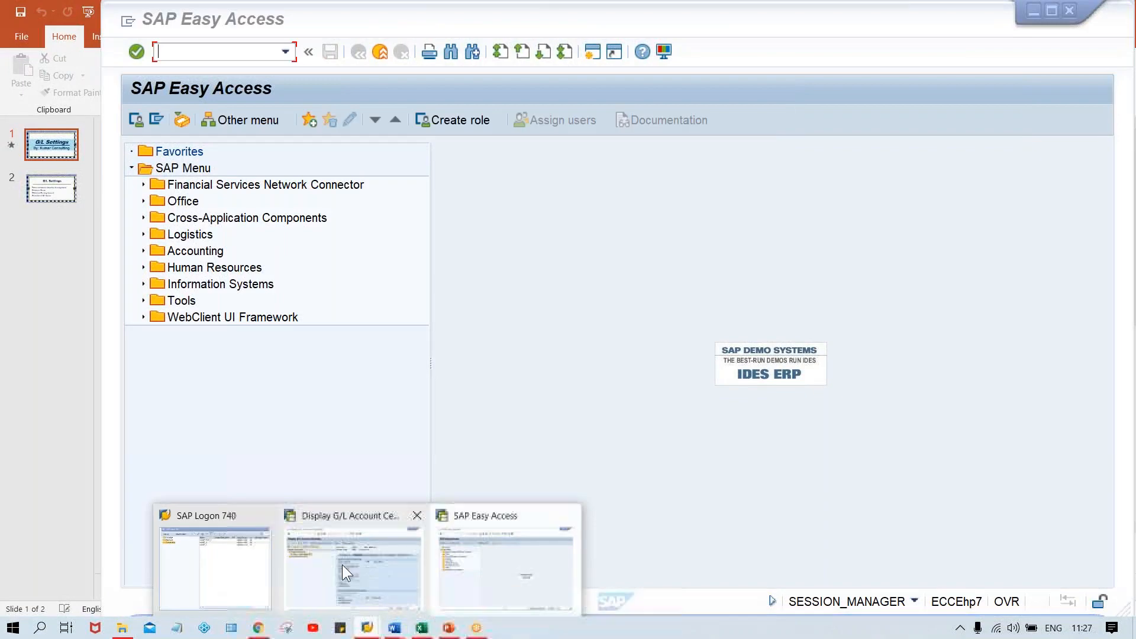
click(342, 565)
click(533, 208)
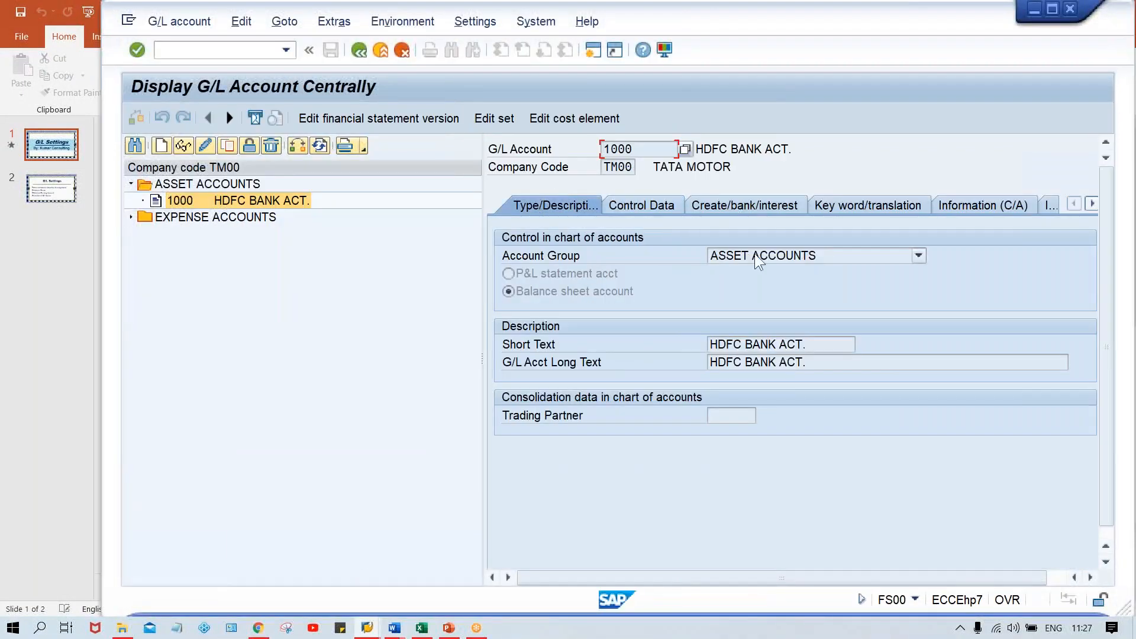
Step: Run transaction OBD4 in the second session and position the account group list at chart of accounts TCOA
click(366, 629)
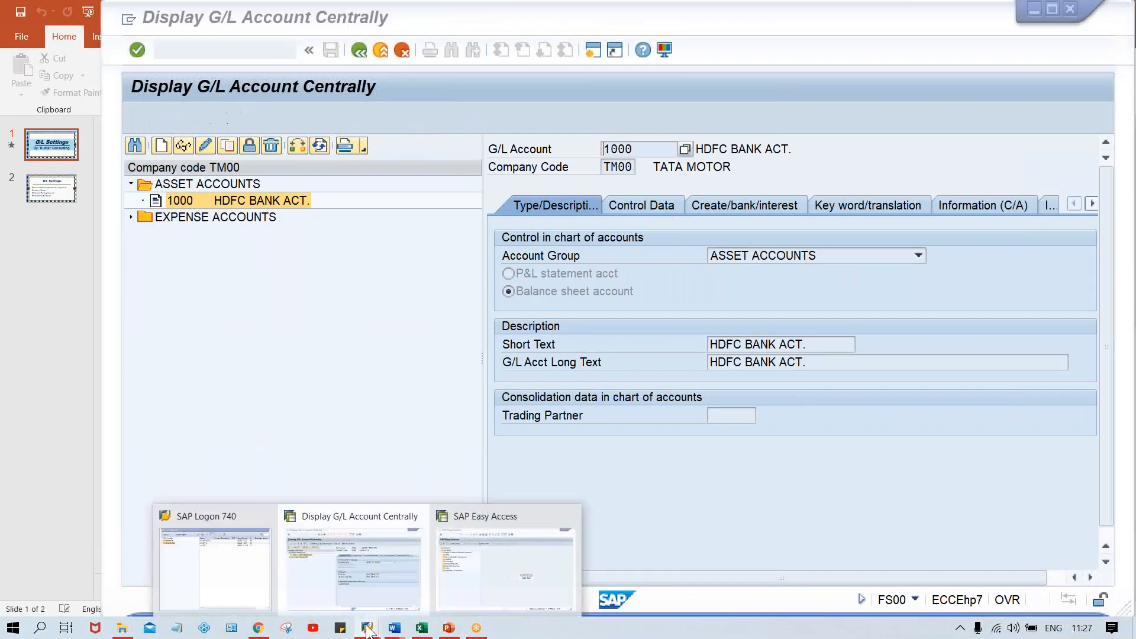
click(487, 589)
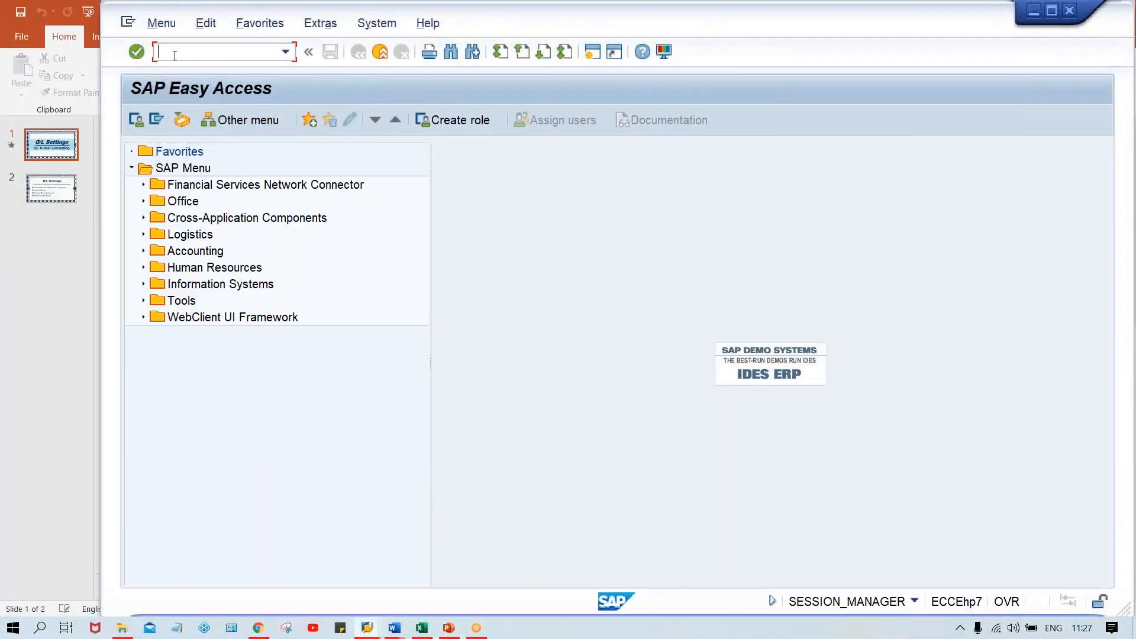
text(OBD4)
key(Return)
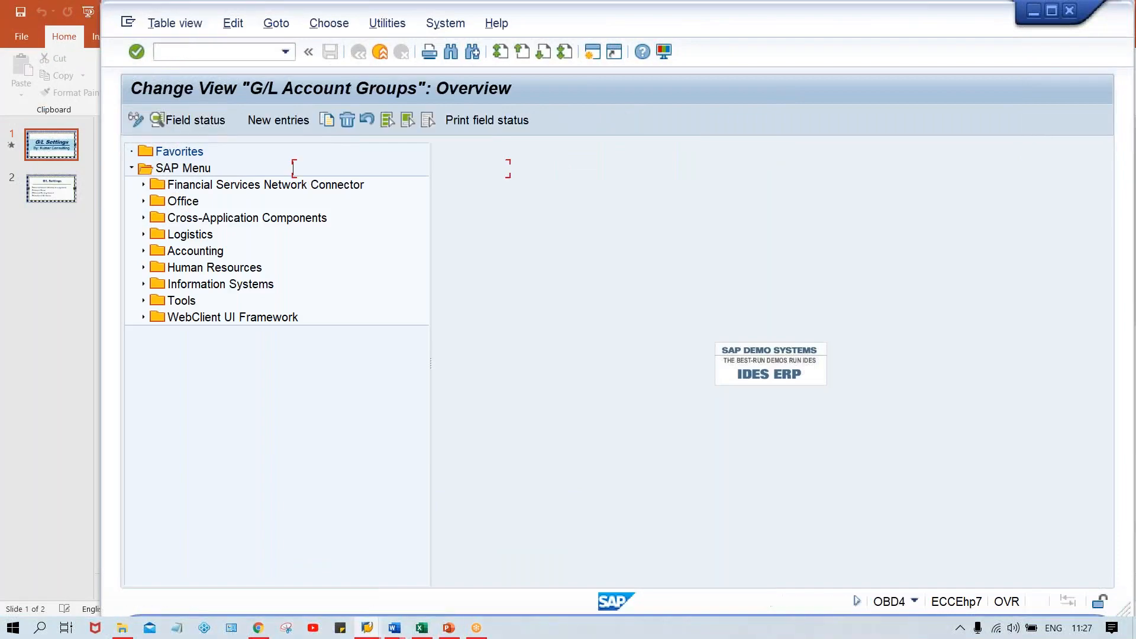
click(335, 578)
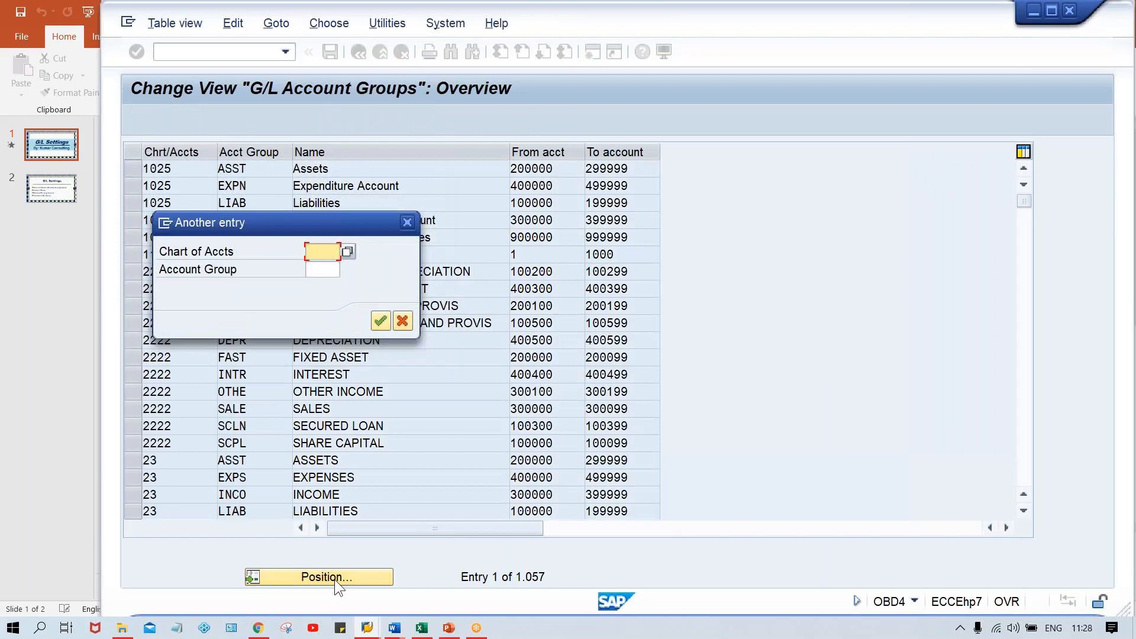
text(TCOA)
key(Return)
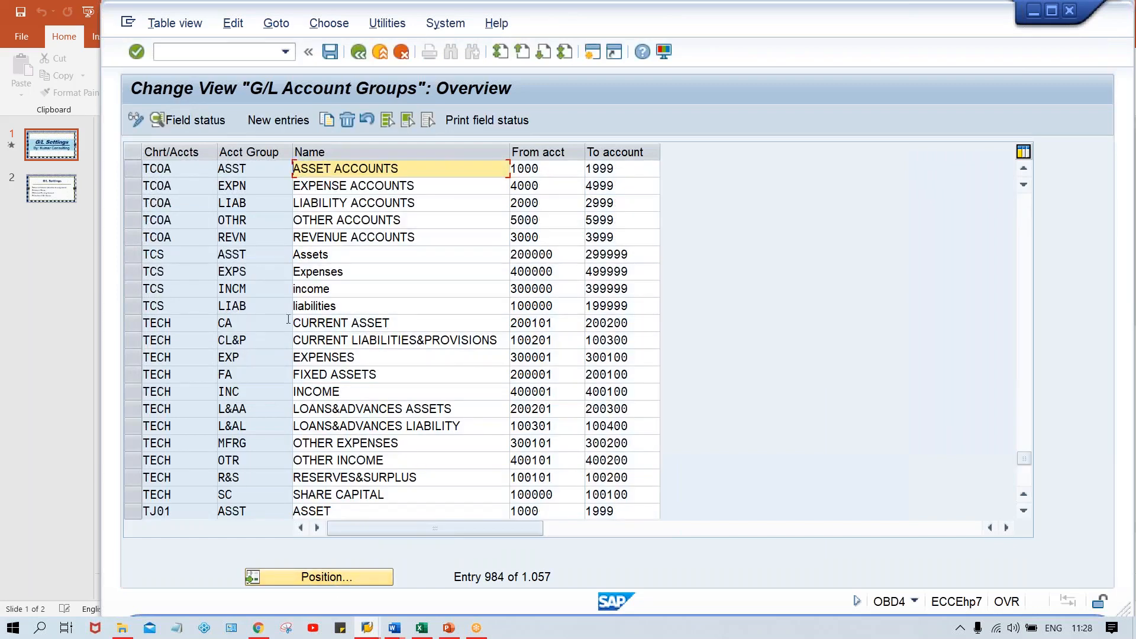
Step: Suppress Inflation key and Tolerance group in the Account control field status of TCOA group ASST, and save under the TATA MOTOR customizing request
click(248, 169)
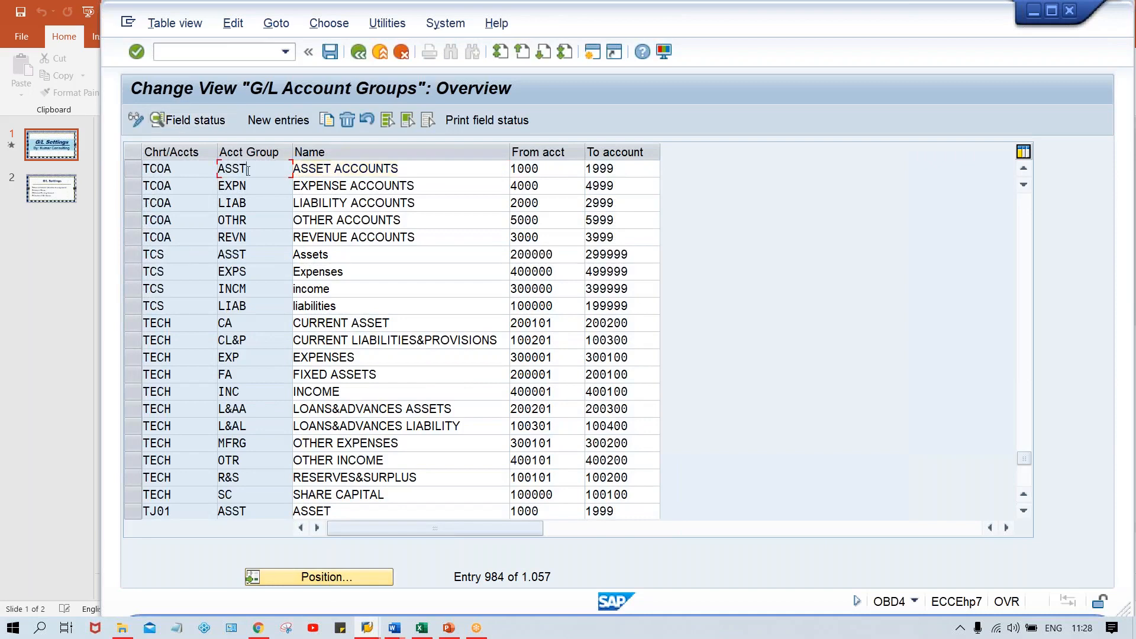
double_click(268, 170)
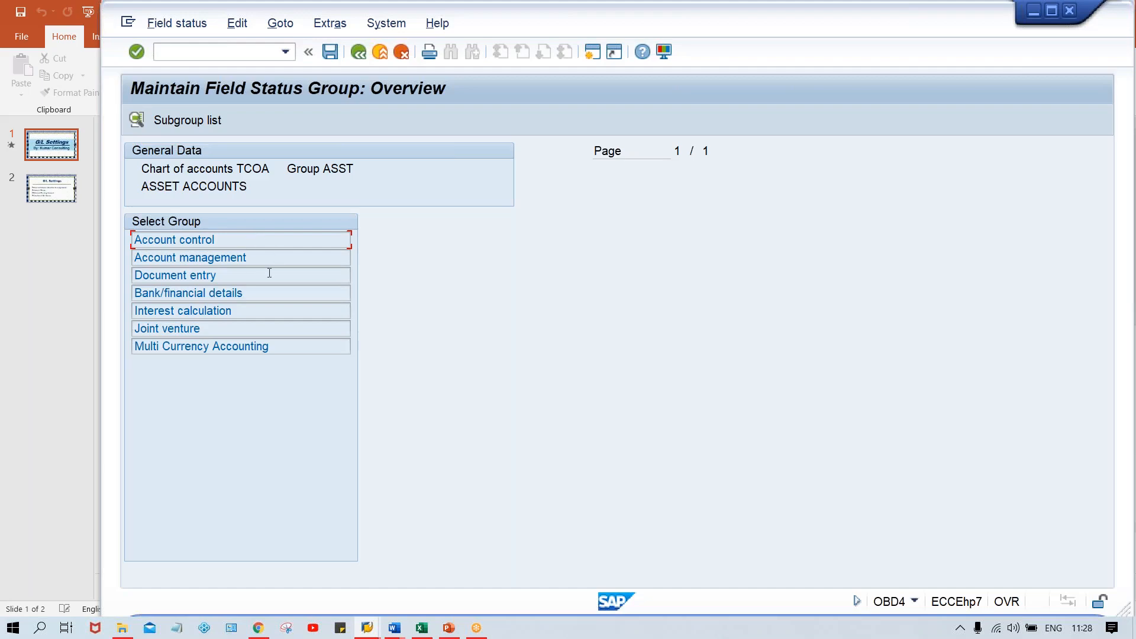
double_click(263, 237)
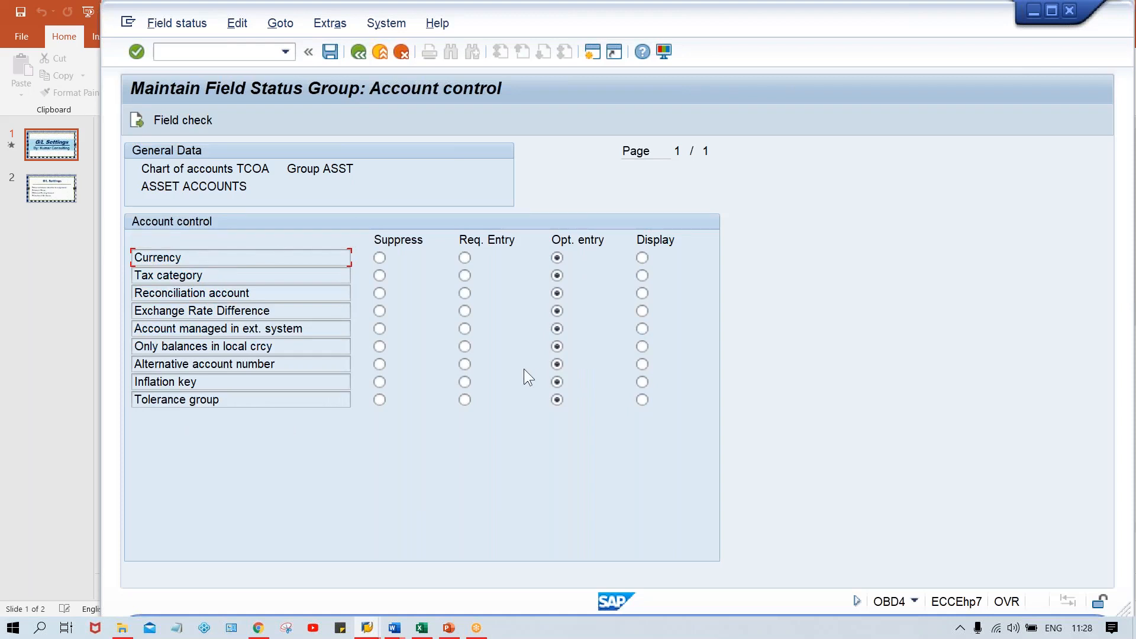
click(379, 383)
click(379, 400)
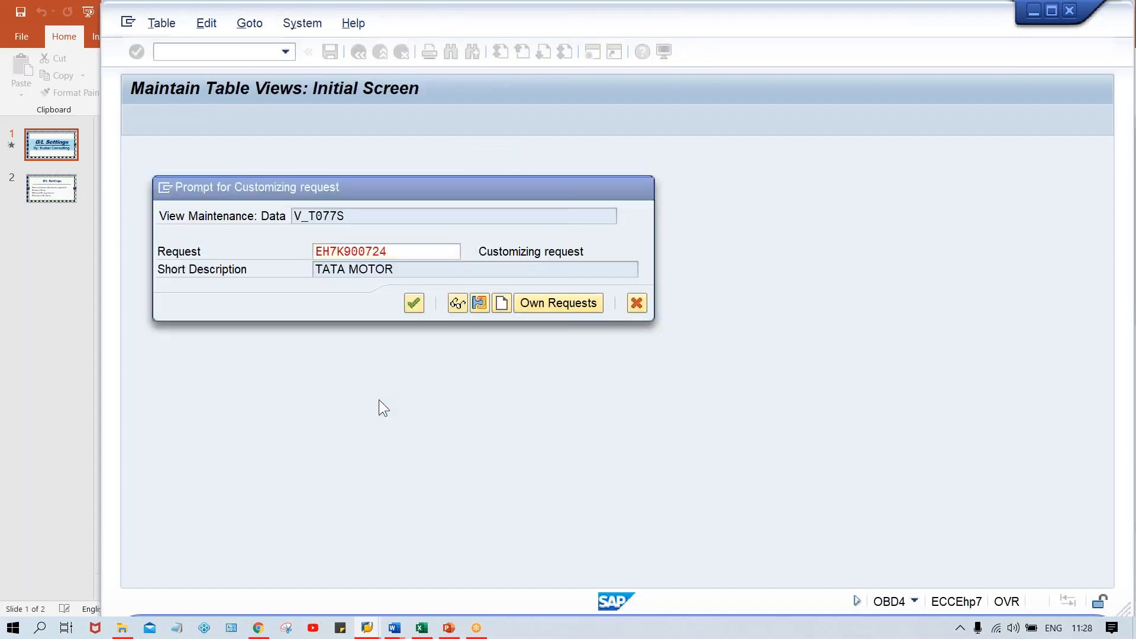
key(Return)
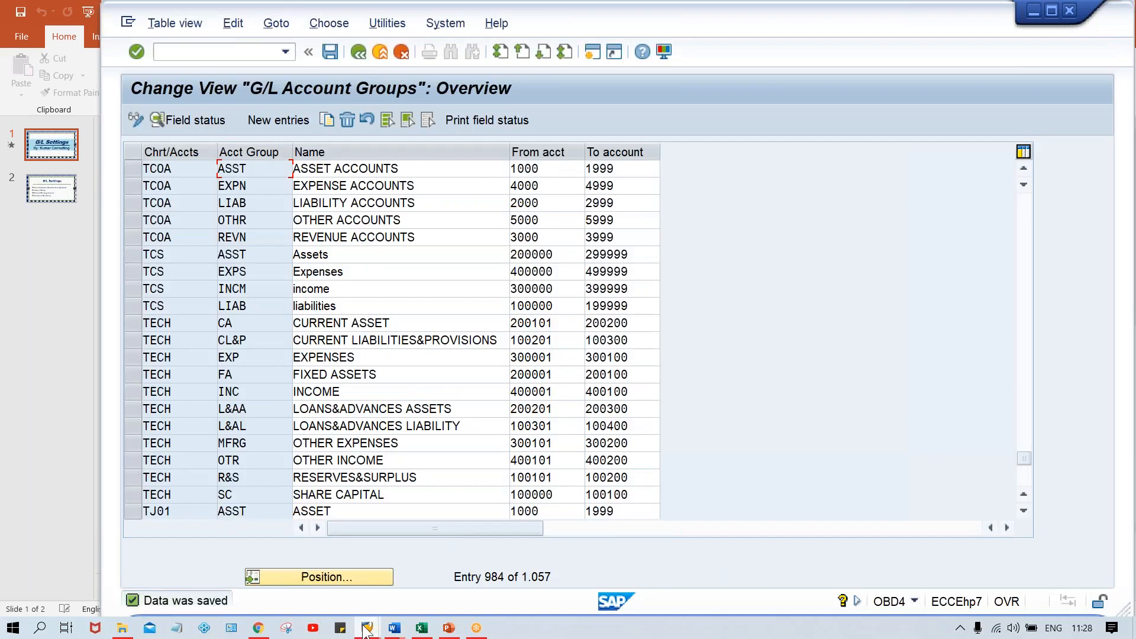
Step: Restart FS00 in the G/L account session and check the control data of HDFC BANK ACT. for the suppressed fields
mouse_move(365, 630)
click(355, 563)
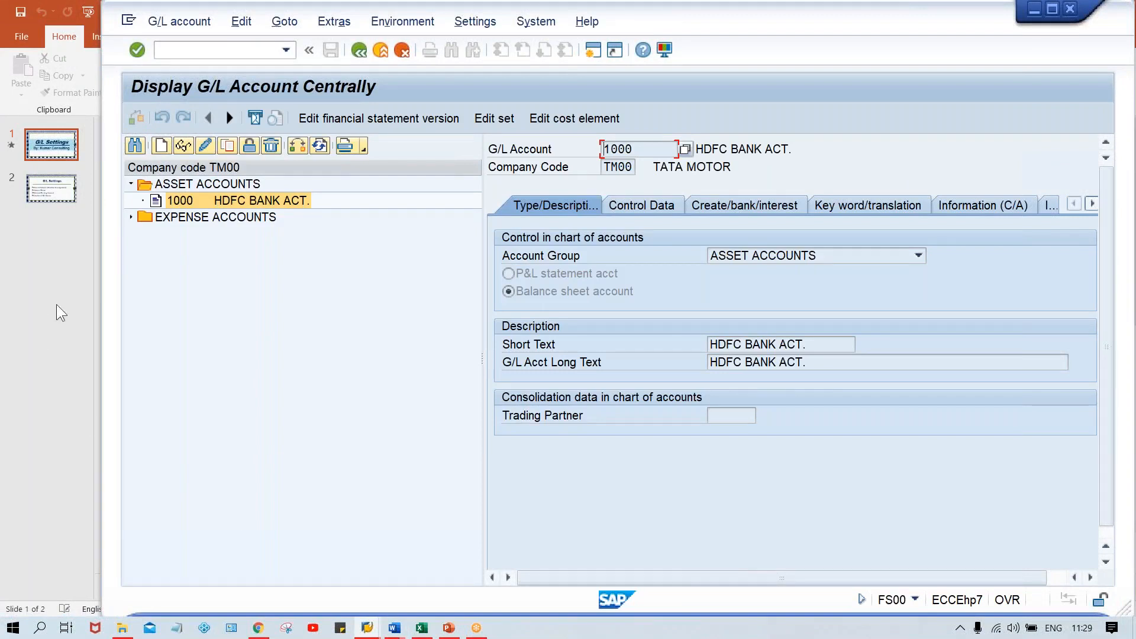
click(190, 54)
text(/NFS00)
key(Return)
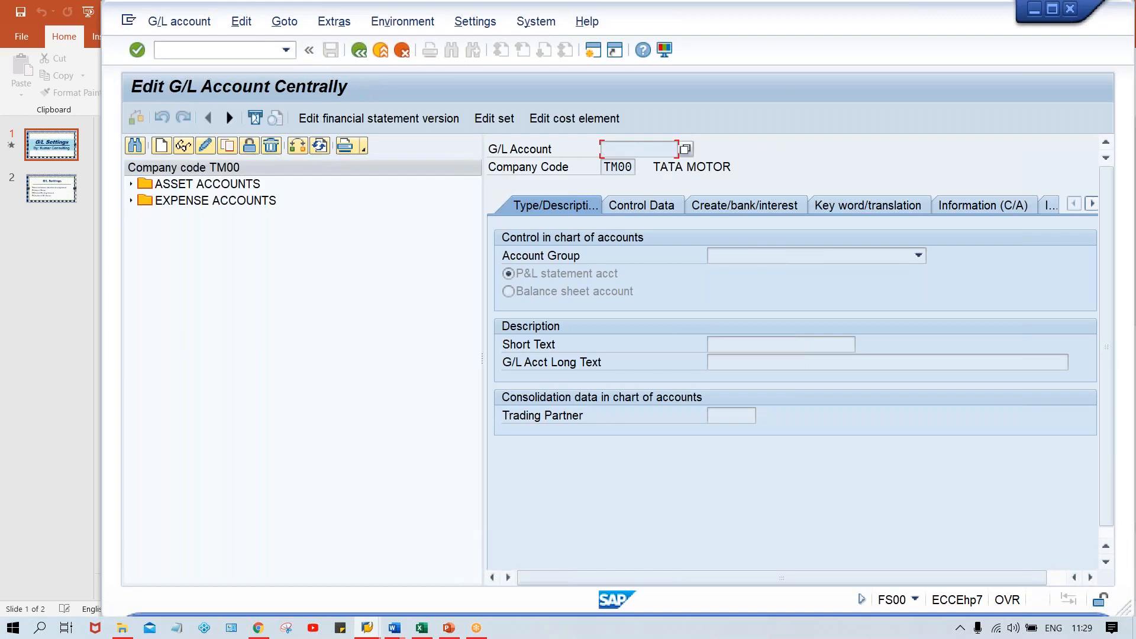
click(213, 189)
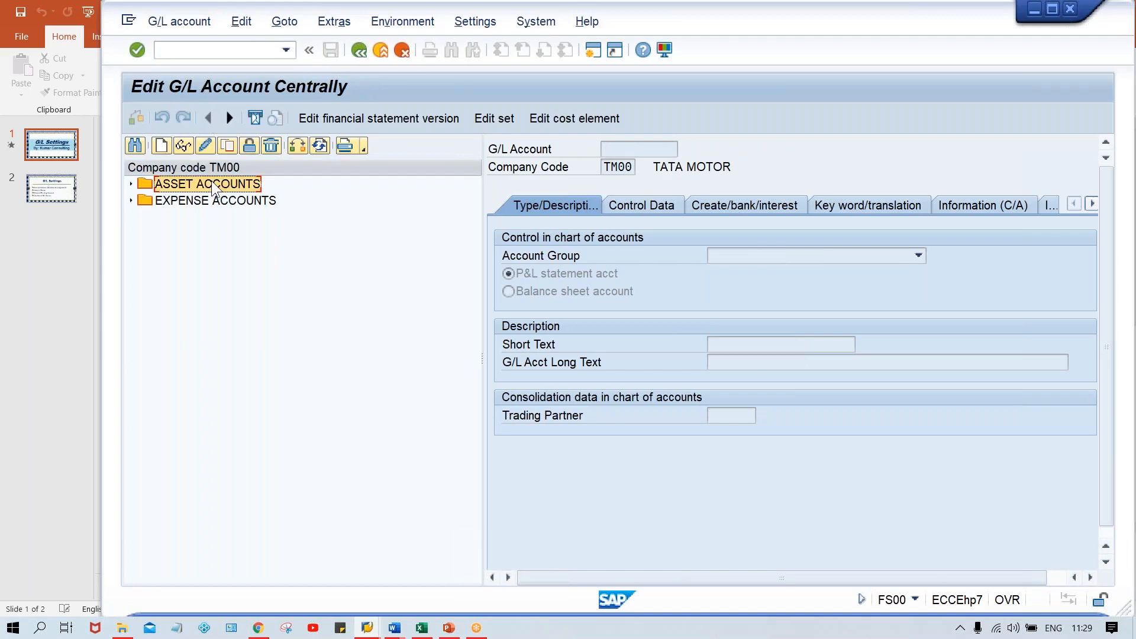
double_click(213, 186)
click(237, 202)
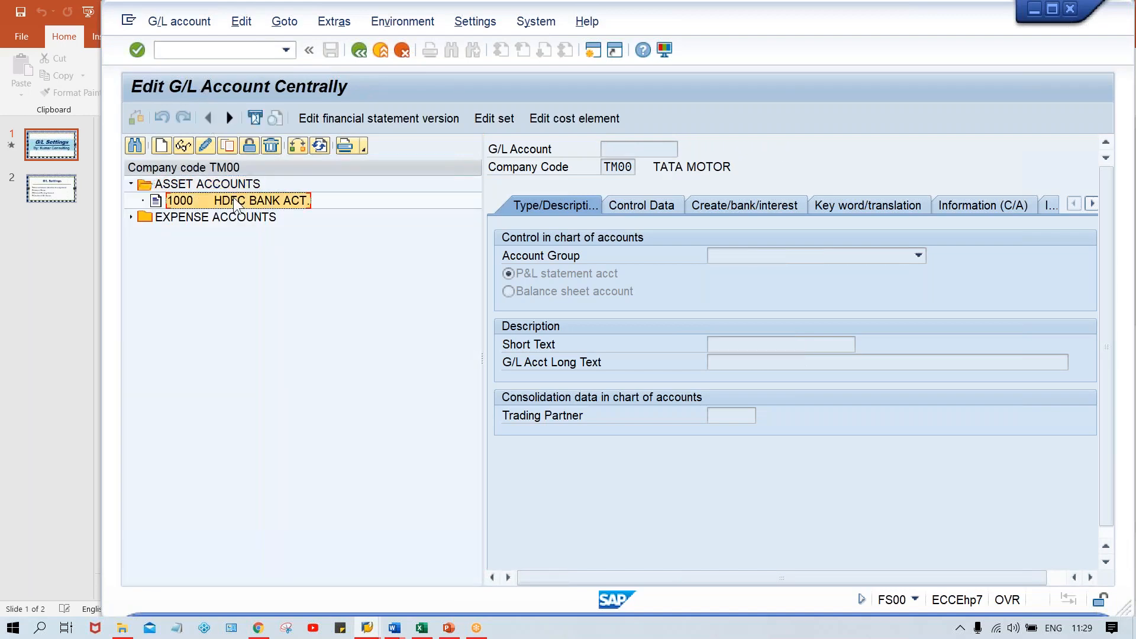
double_click(237, 202)
click(638, 207)
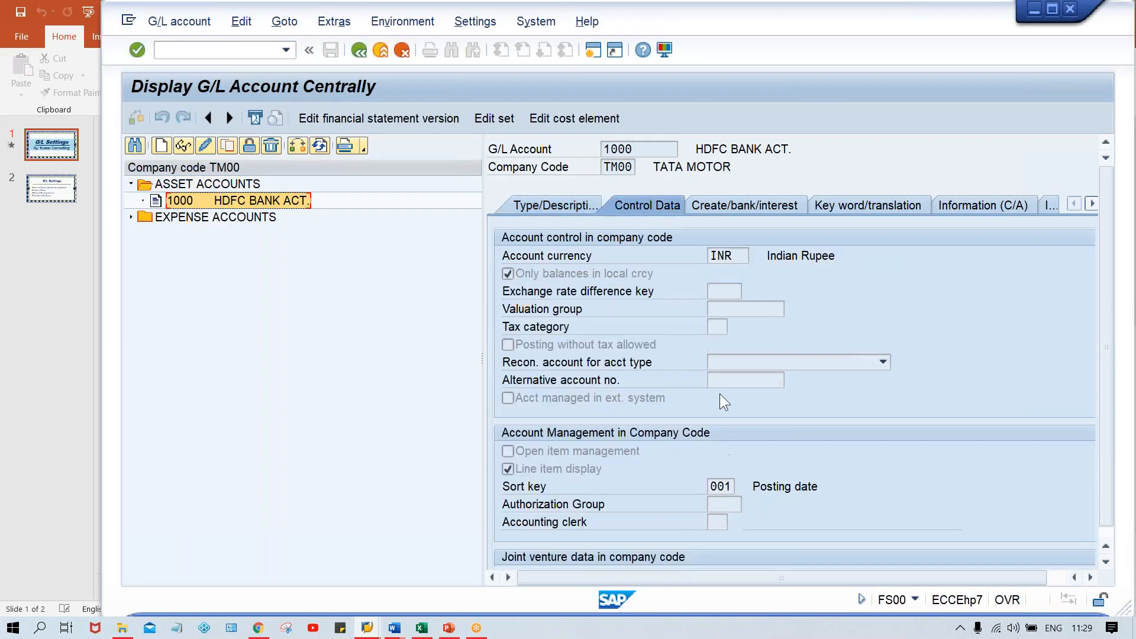
click(720, 391)
Step: Set Inflation key and Tolerance group to required entry in the Account control field status of TCOA group ASST, and save
key(F1)
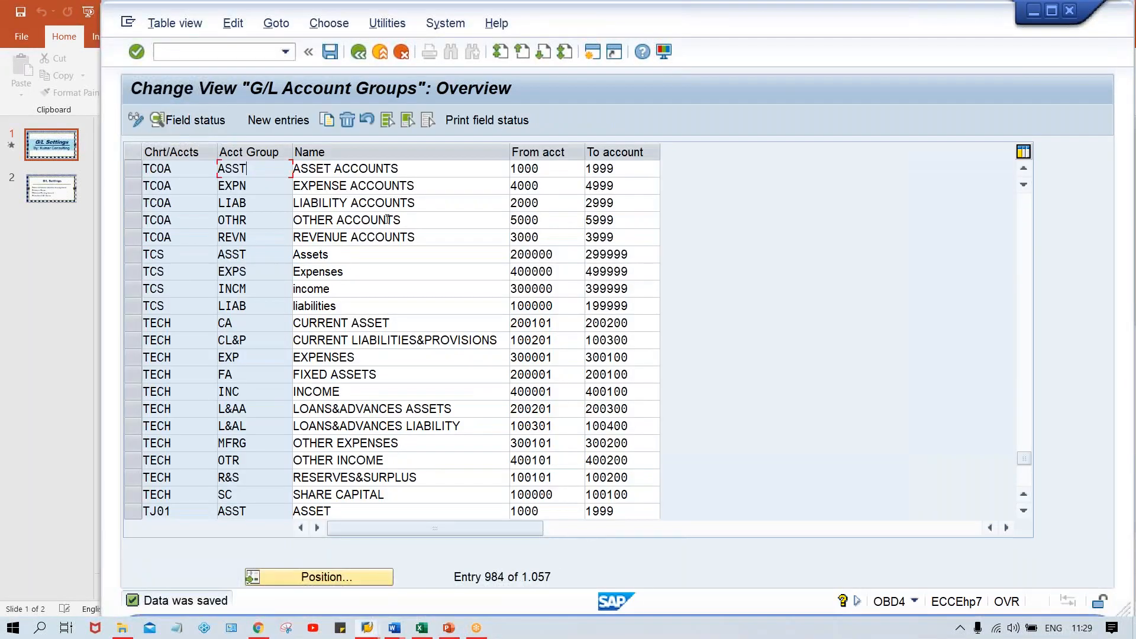
click(188, 120)
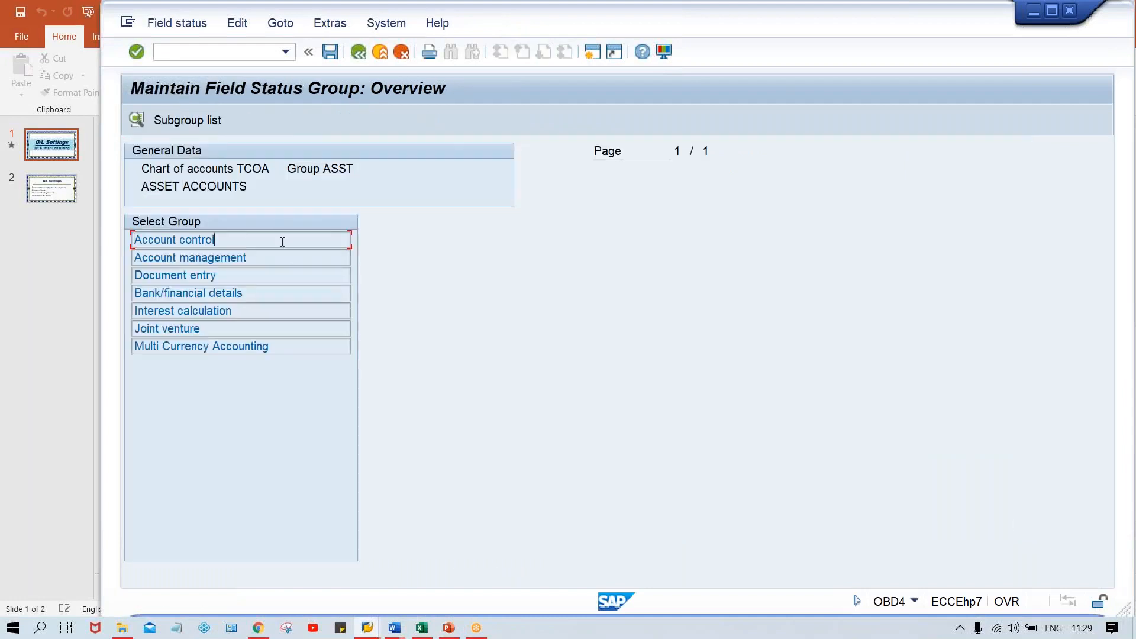
double_click(282, 241)
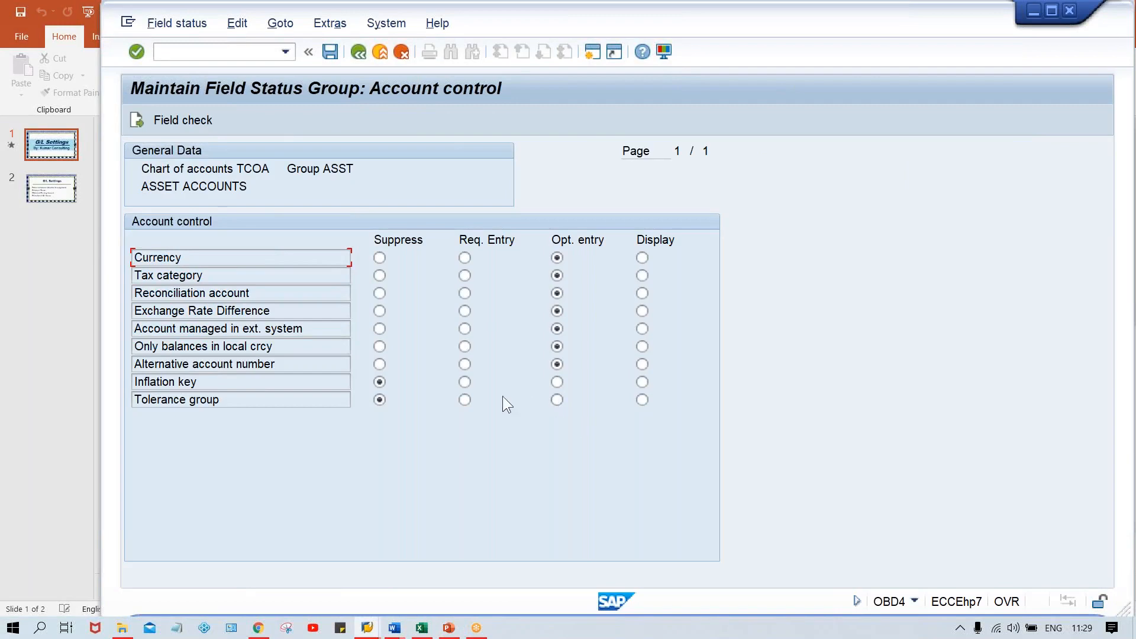
click(465, 382)
click(465, 400)
key(ctrl+s)
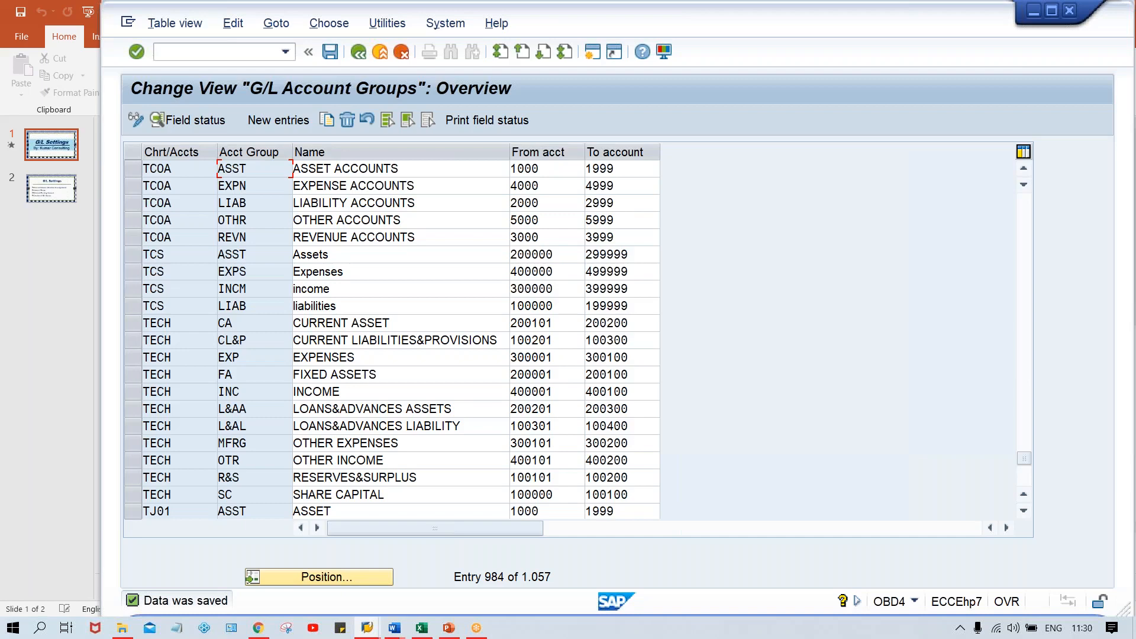
Step: Restart FS00 in the G/L account session and inspect the Inflation key and Tolerance group fields in the control data of HDFC BANK ACT
key(alt+Tab)
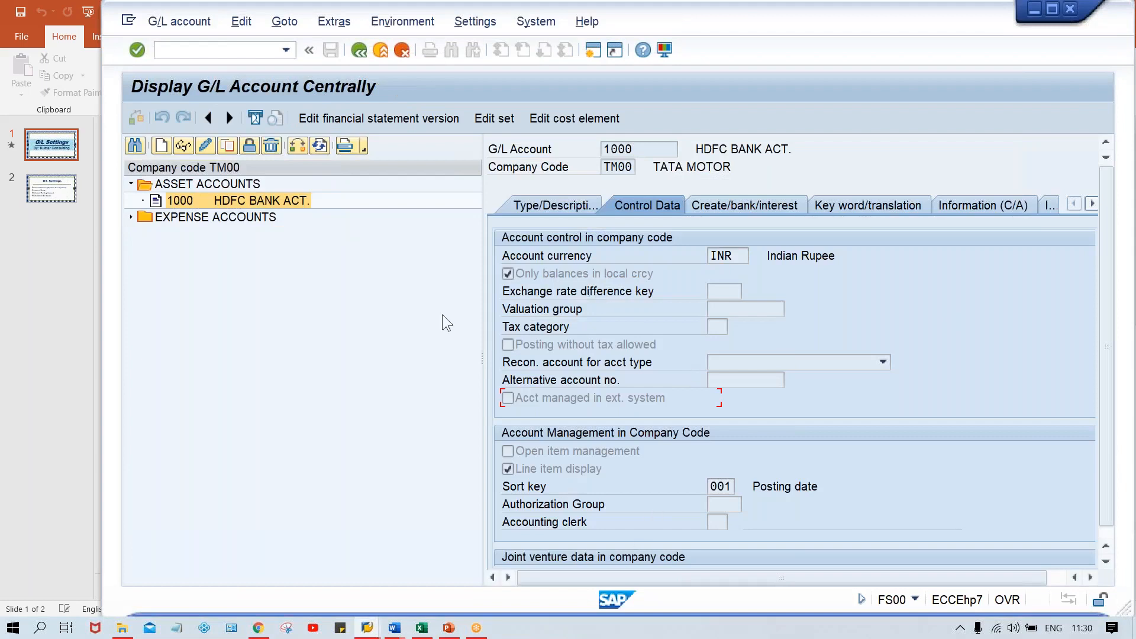
click(177, 49)
text(/NFS00)
key(Return)
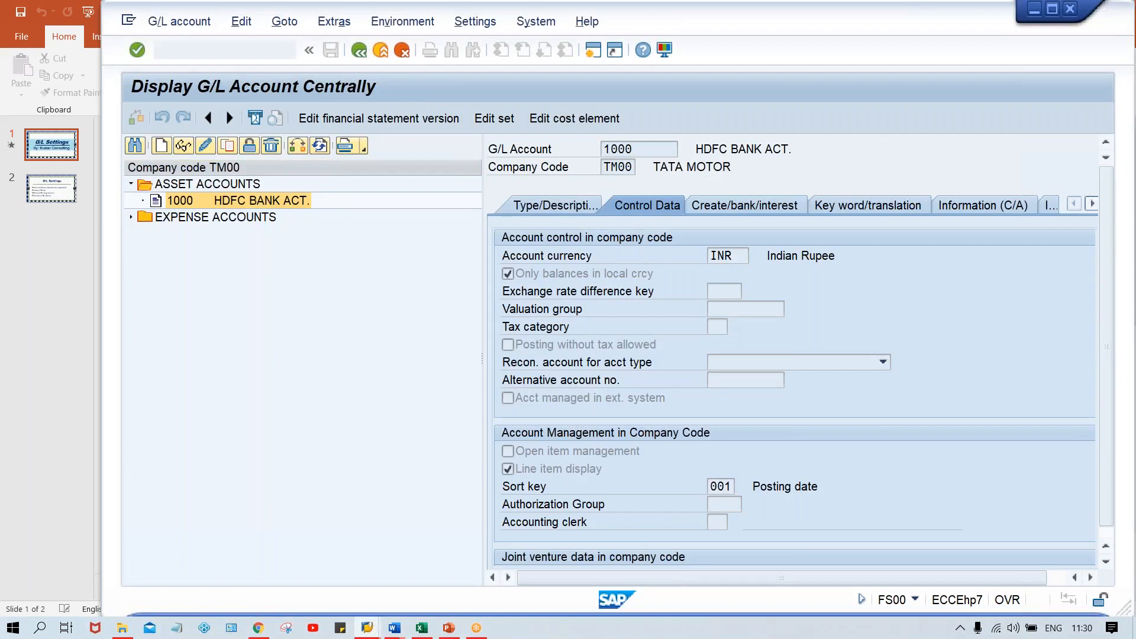
double_click(239, 185)
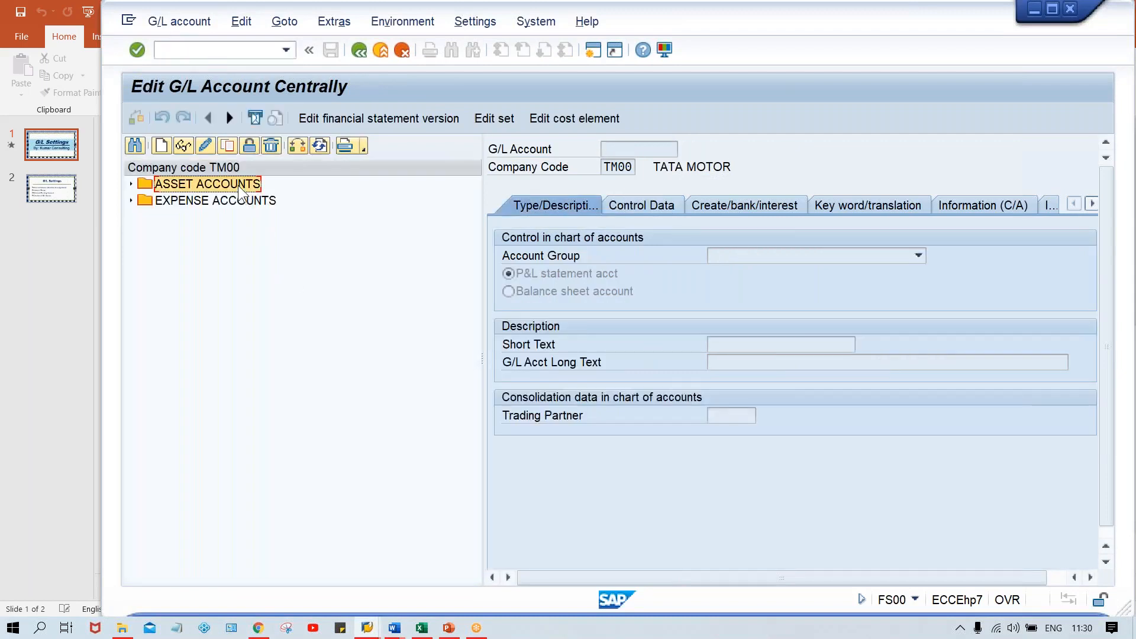
double_click(265, 201)
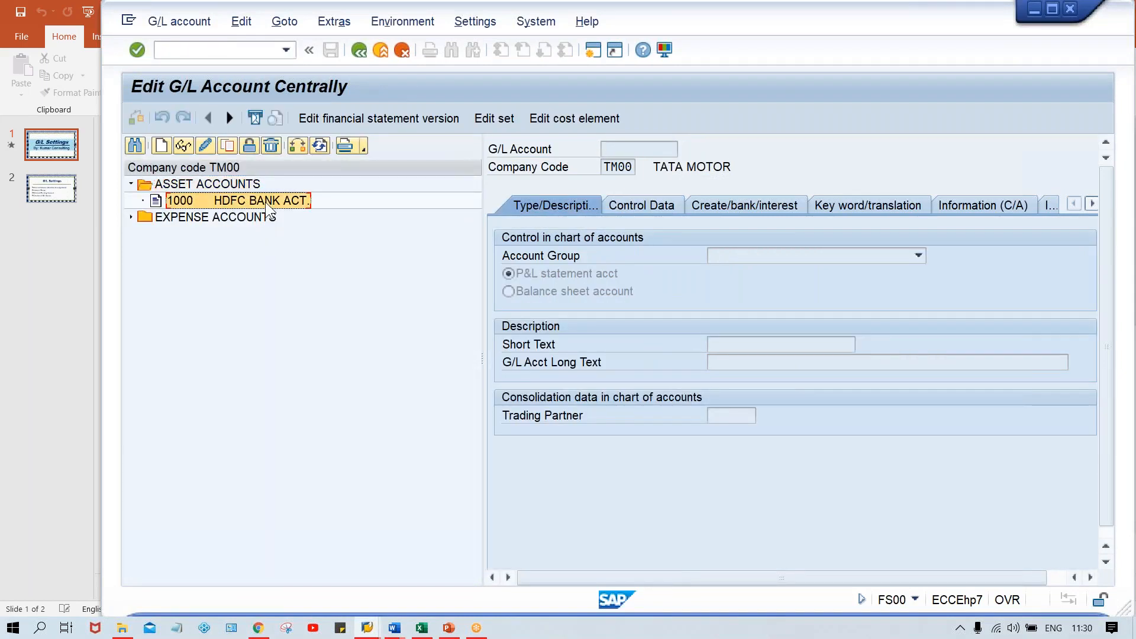
click(648, 201)
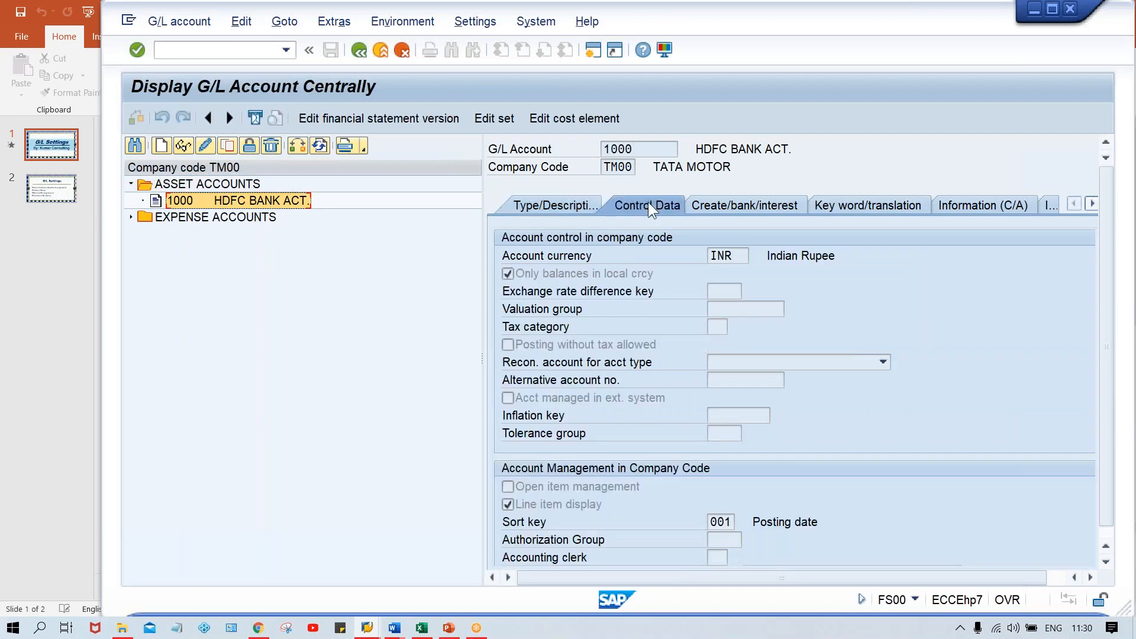
click(722, 438)
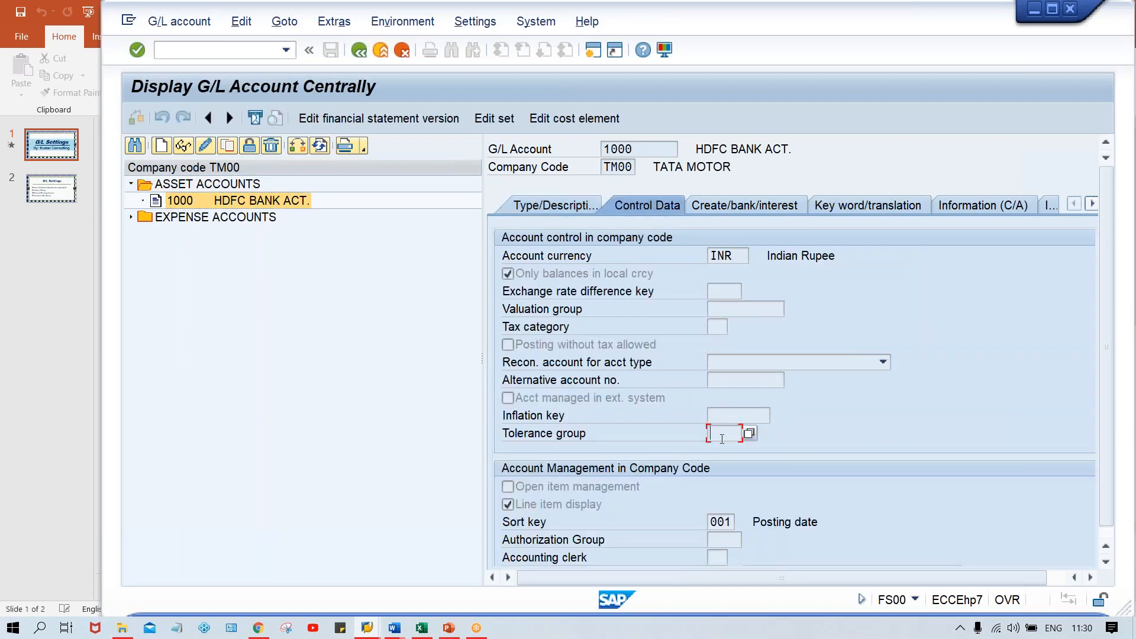
Step: Switch HDFC BANK ACT. to change mode and test whether Inflation key and Tolerance group can be left empty
click(722, 418)
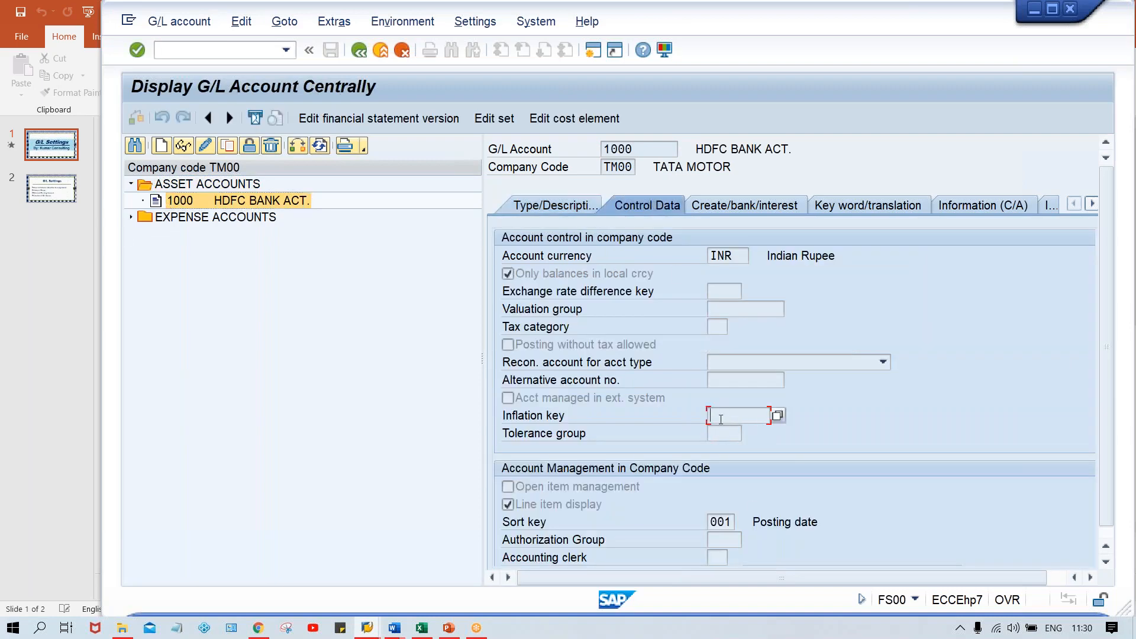
click(205, 146)
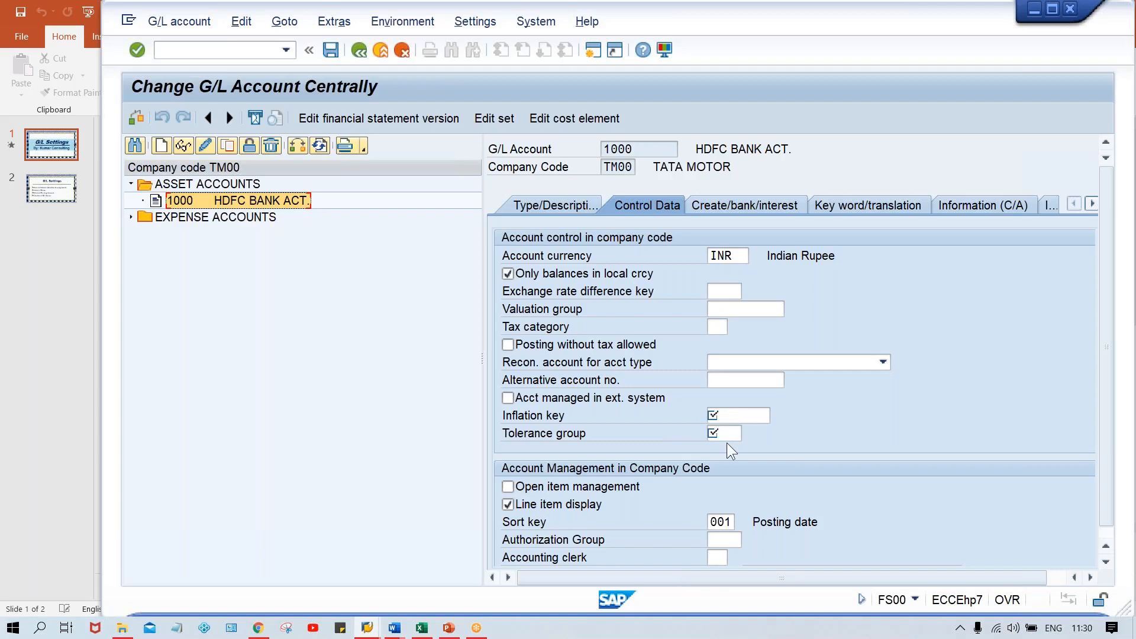
key(Return)
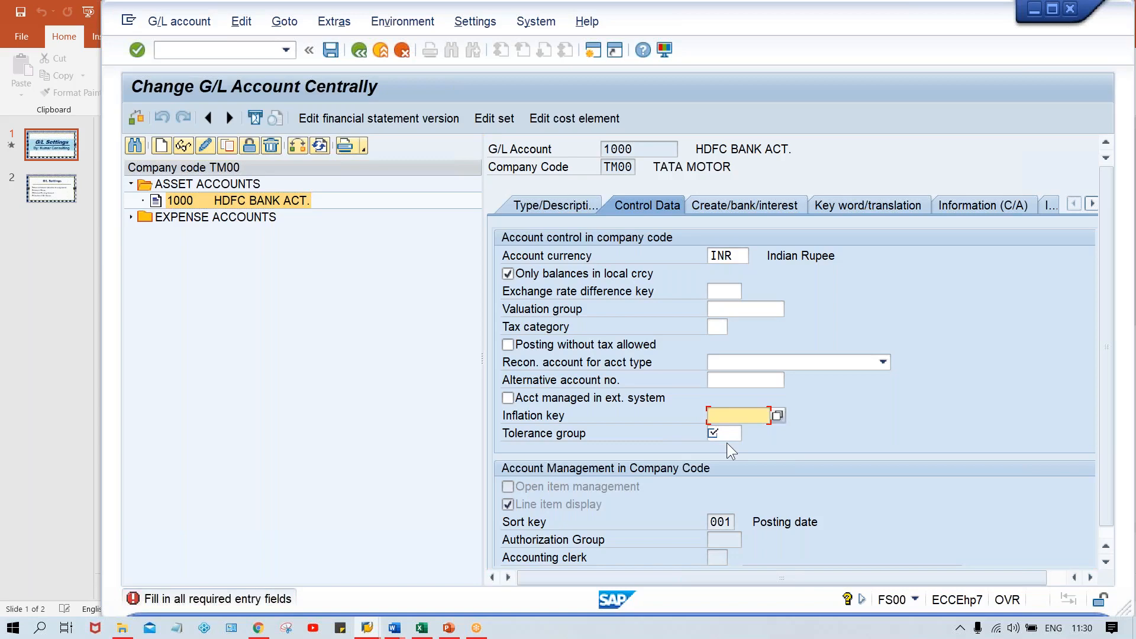
Step: Set Inflation key and Tolerance group to display in the Account control field status of TCOA group ASST, and save
key(alt+Tab)
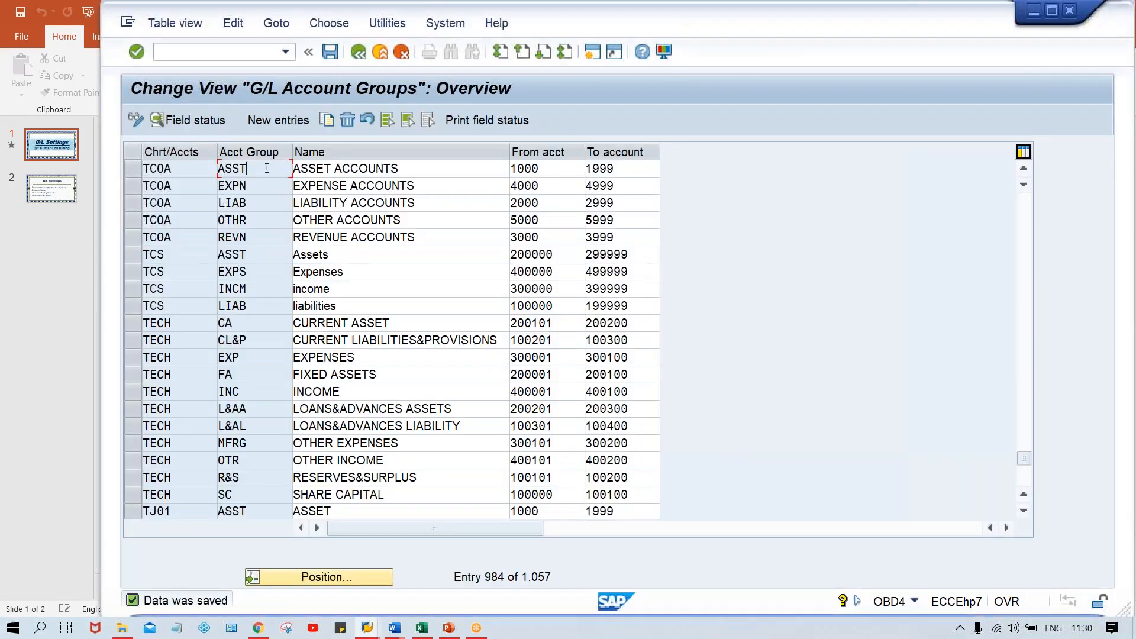
double_click(267, 168)
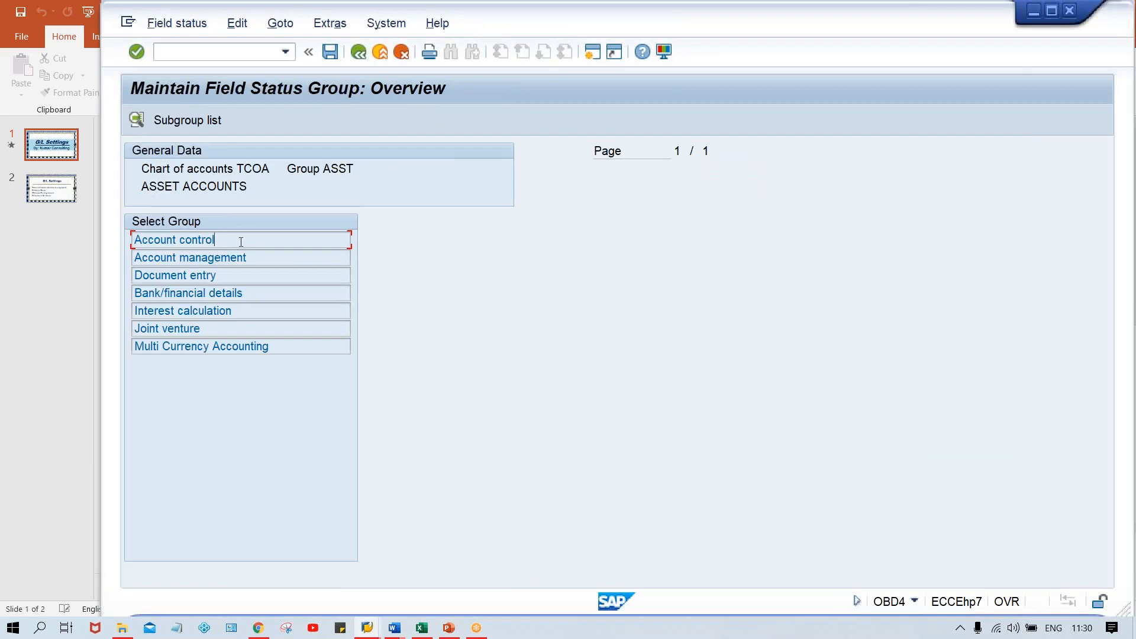
double_click(241, 241)
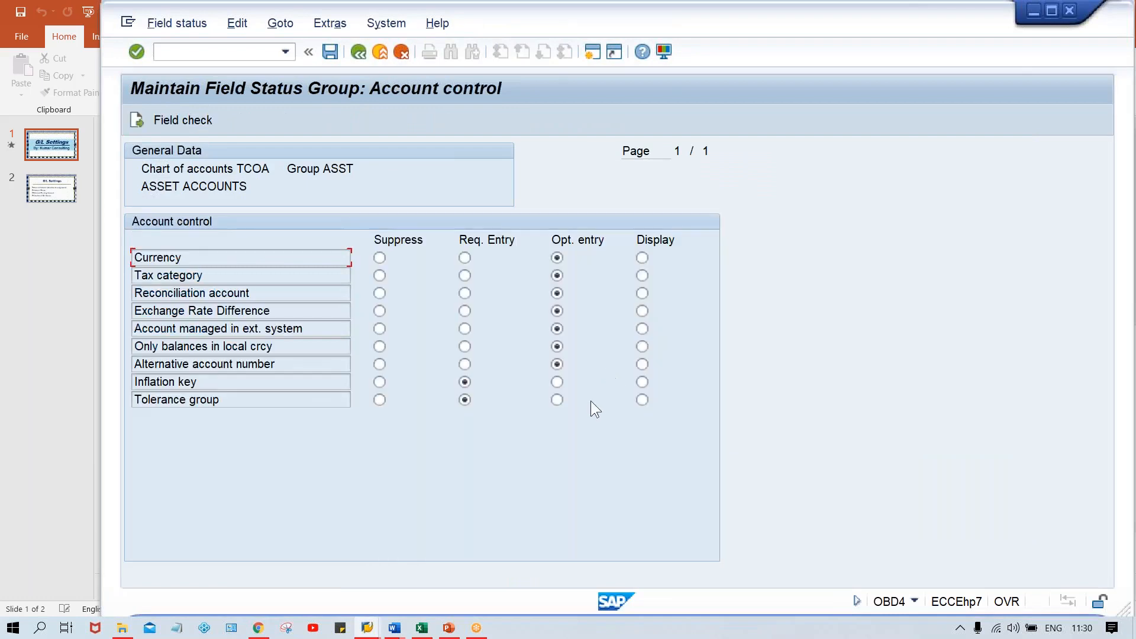
click(643, 383)
click(644, 400)
key(ctrl+s)
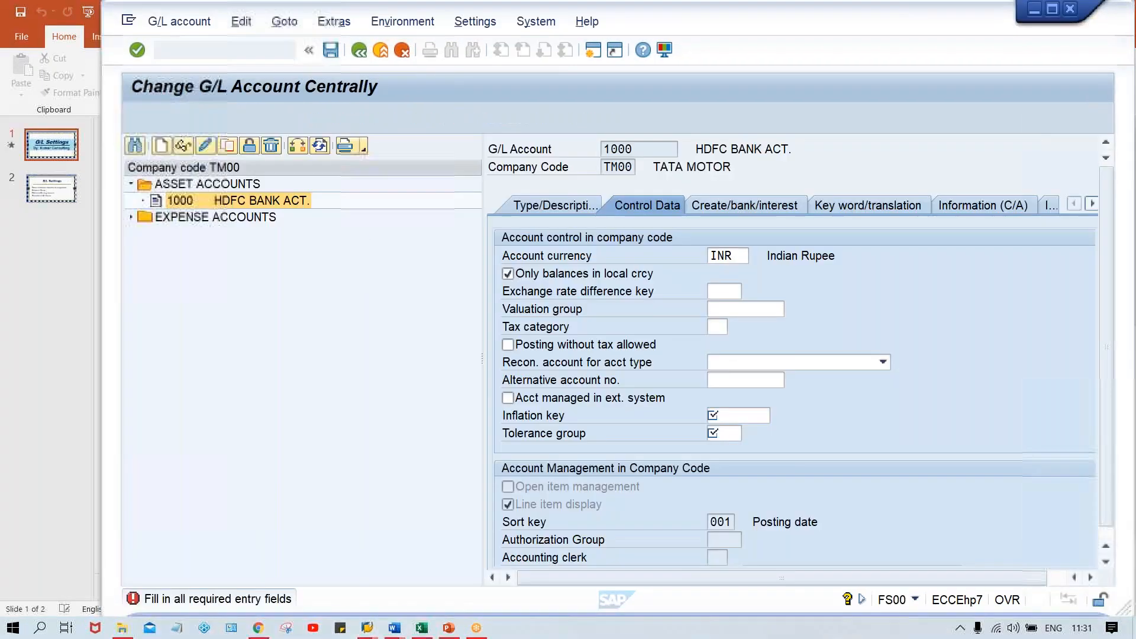
Step: Restart FS00 in the G/L account session and check Inflation key and Tolerance group for HDFC BANK ACT. in change mode
click(190, 57)
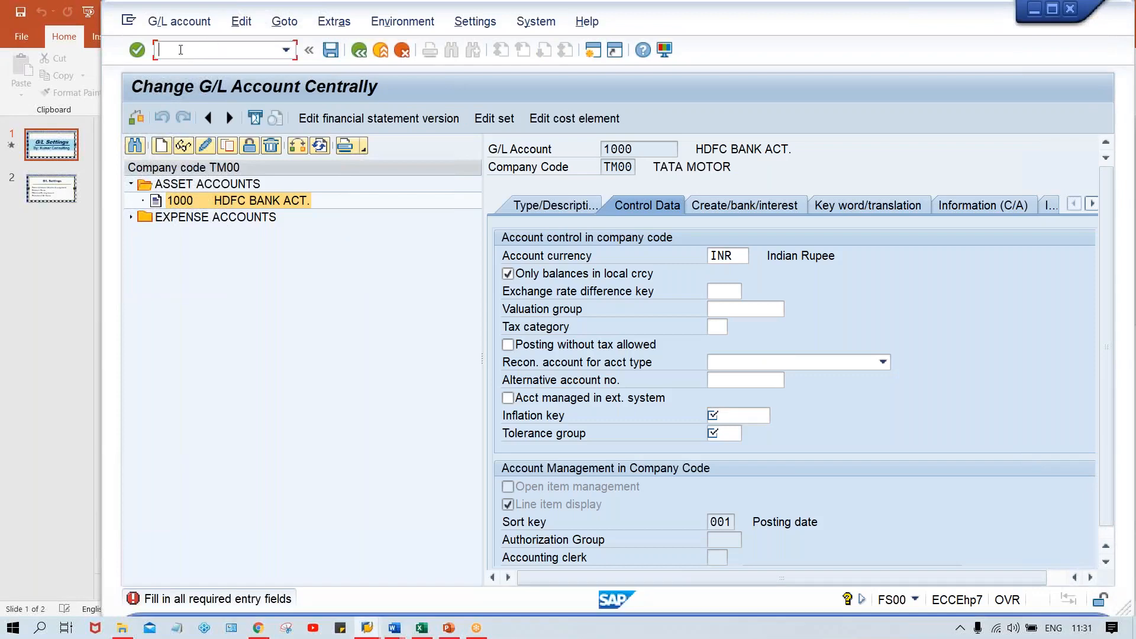
text(/NFS00)
key(Return)
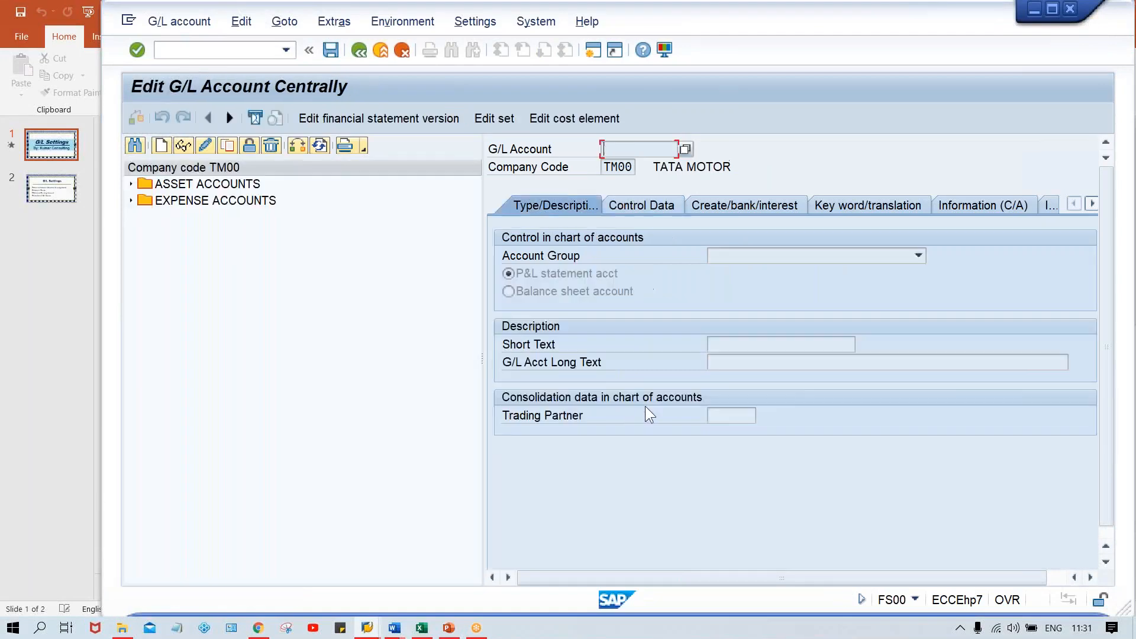
click(202, 185)
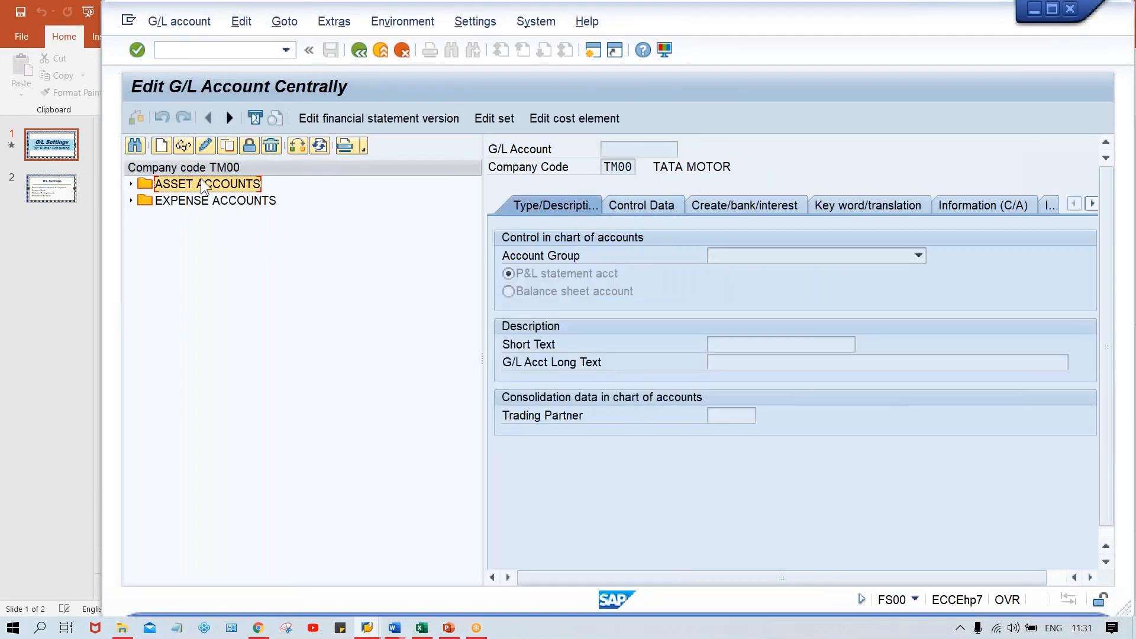
double_click(203, 186)
click(235, 202)
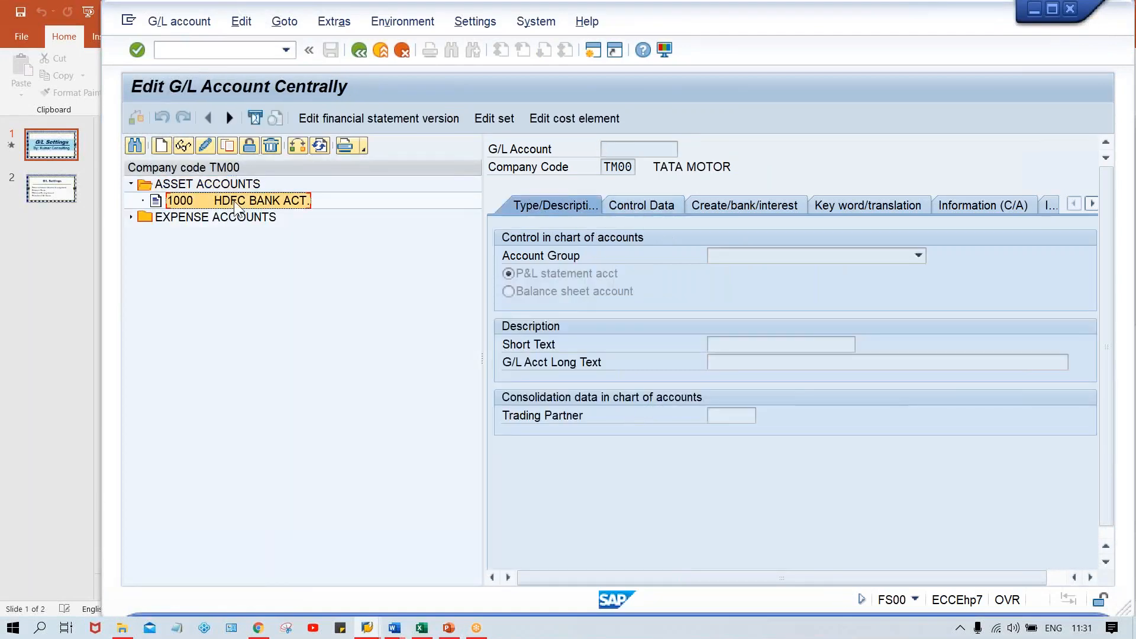
click(662, 207)
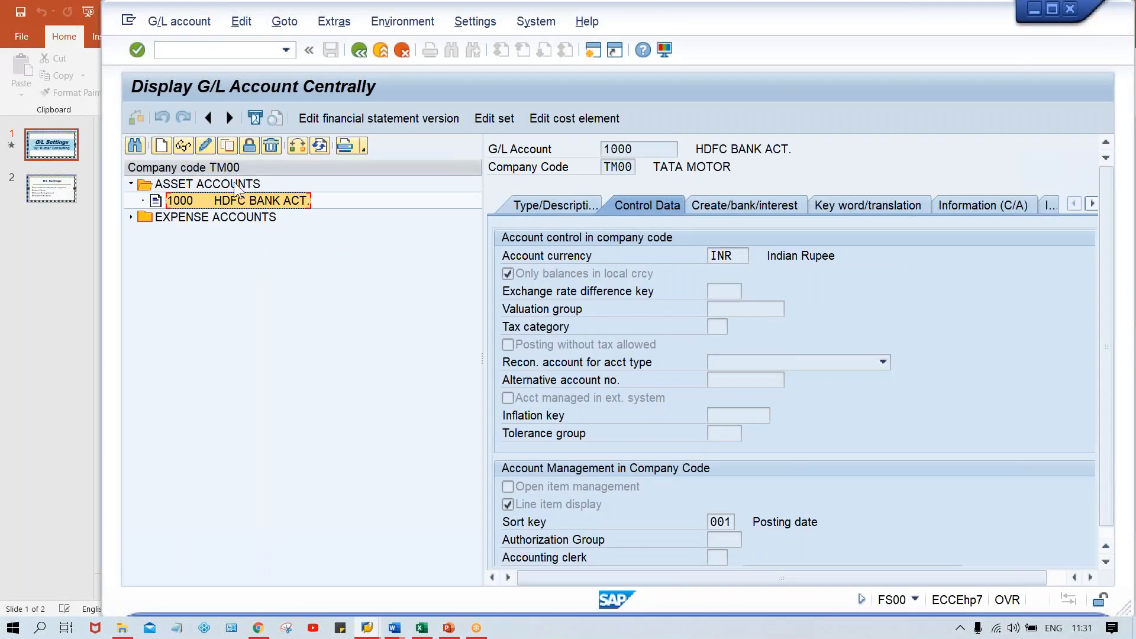
click(206, 146)
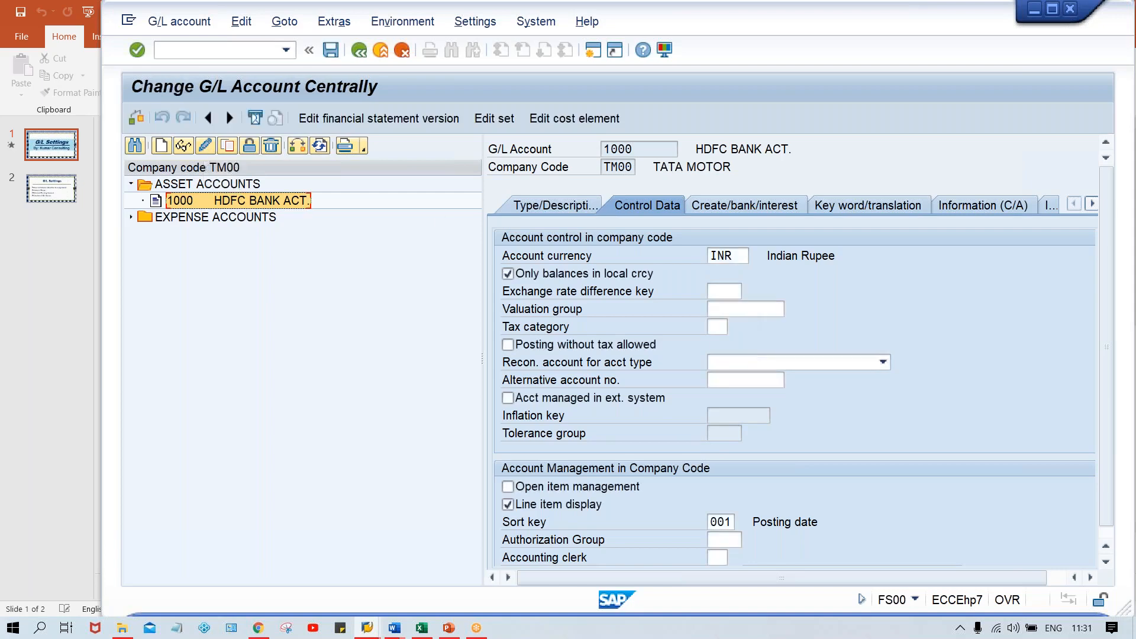
click(735, 414)
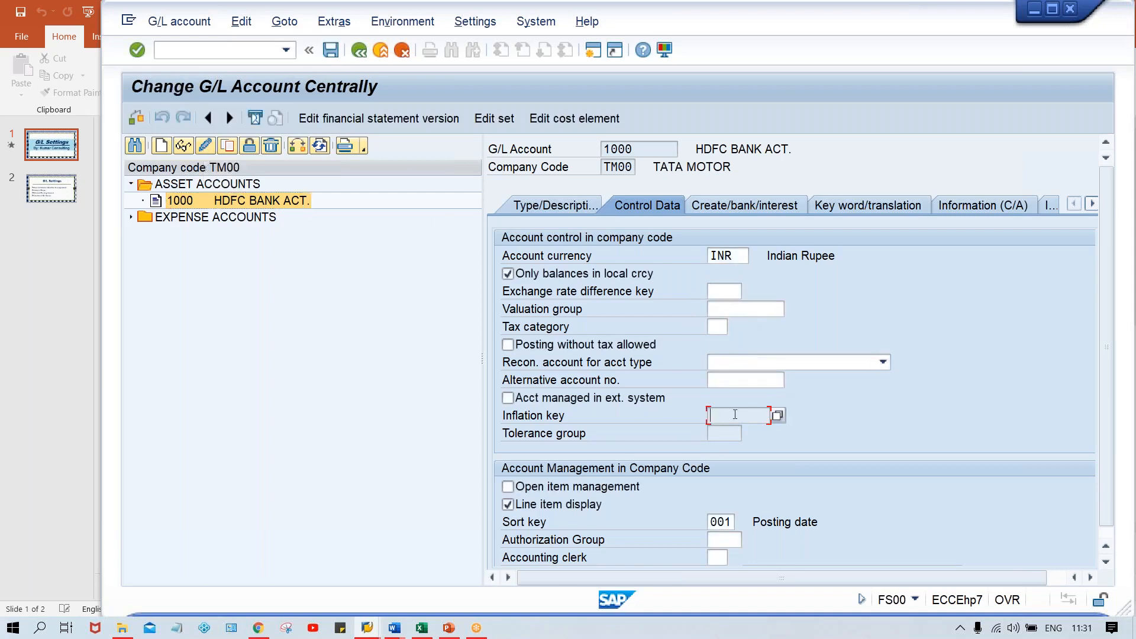
click(723, 435)
Step: Open RENT ACT. under EXPENSE ACCOUNTS and compare its Inflation key and Tolerance group fields with those of HDFC BANK ACT
click(230, 219)
double_click(225, 218)
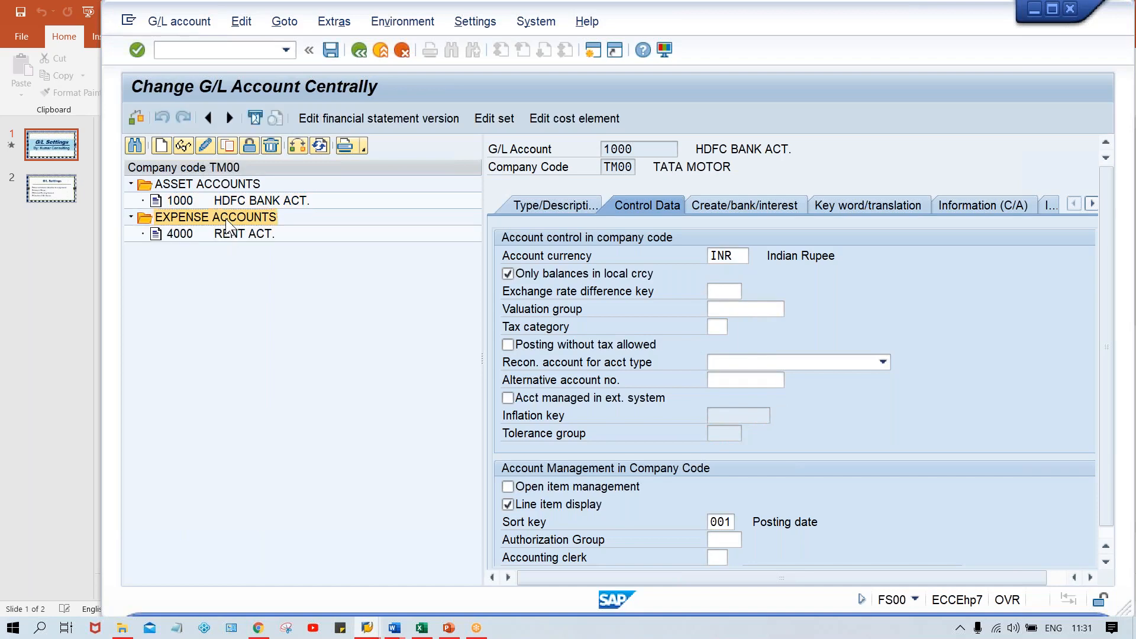
click(230, 235)
double_click(229, 235)
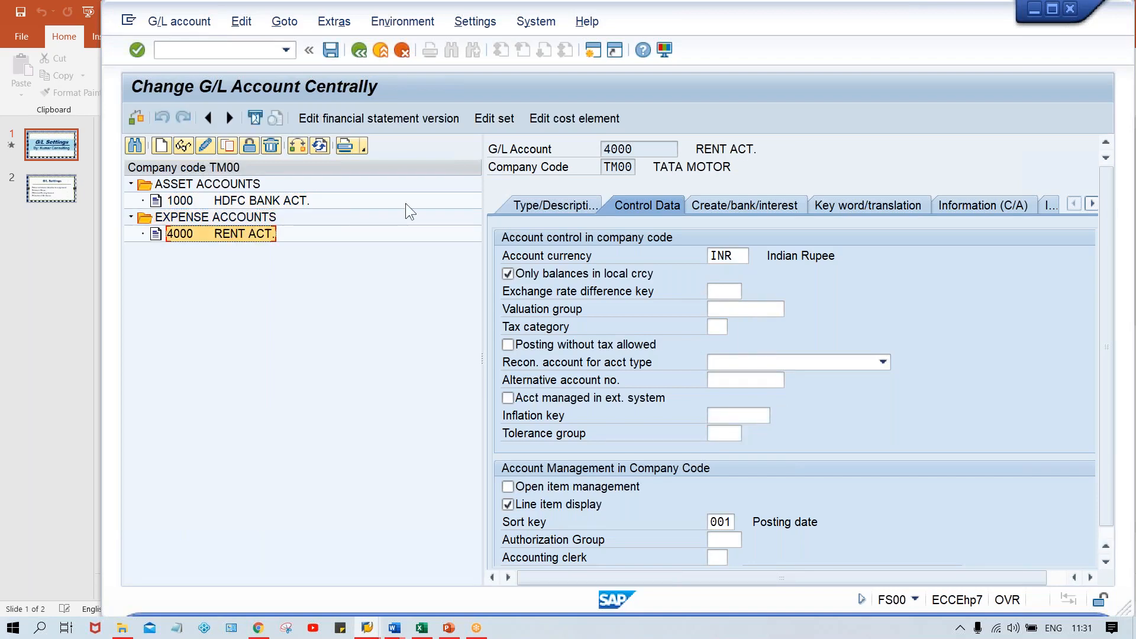
click(725, 414)
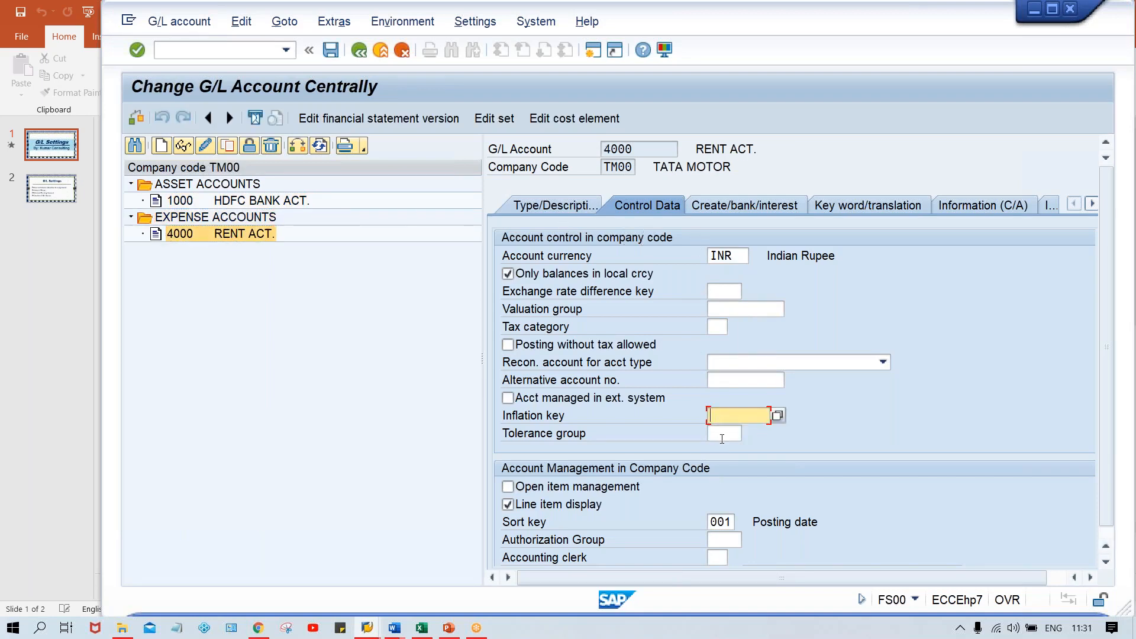
click(722, 437)
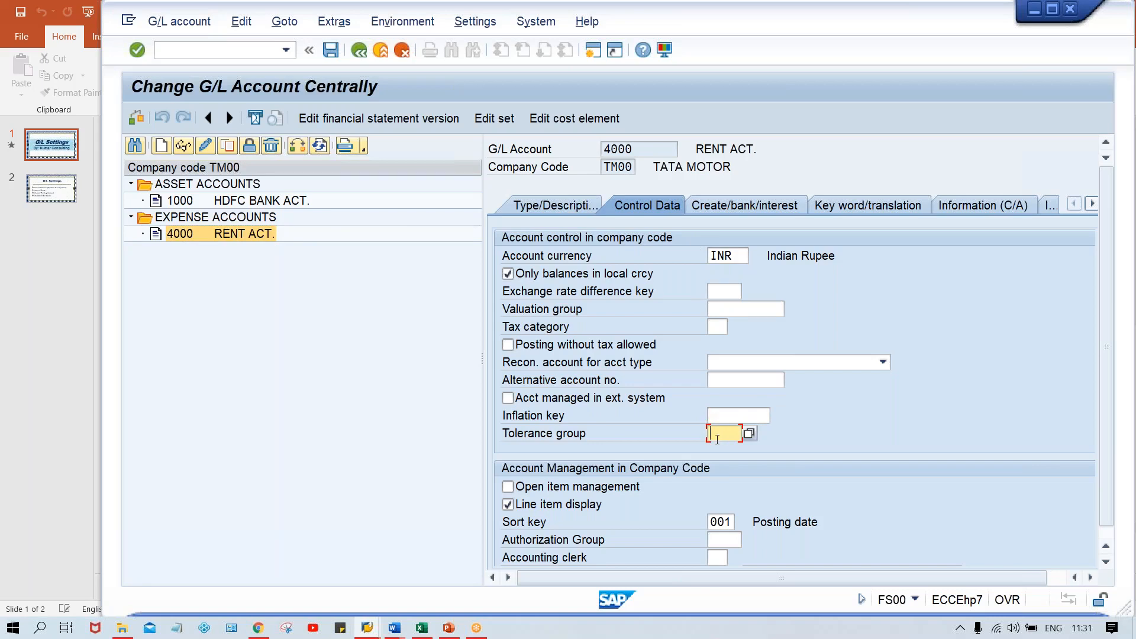
click(270, 206)
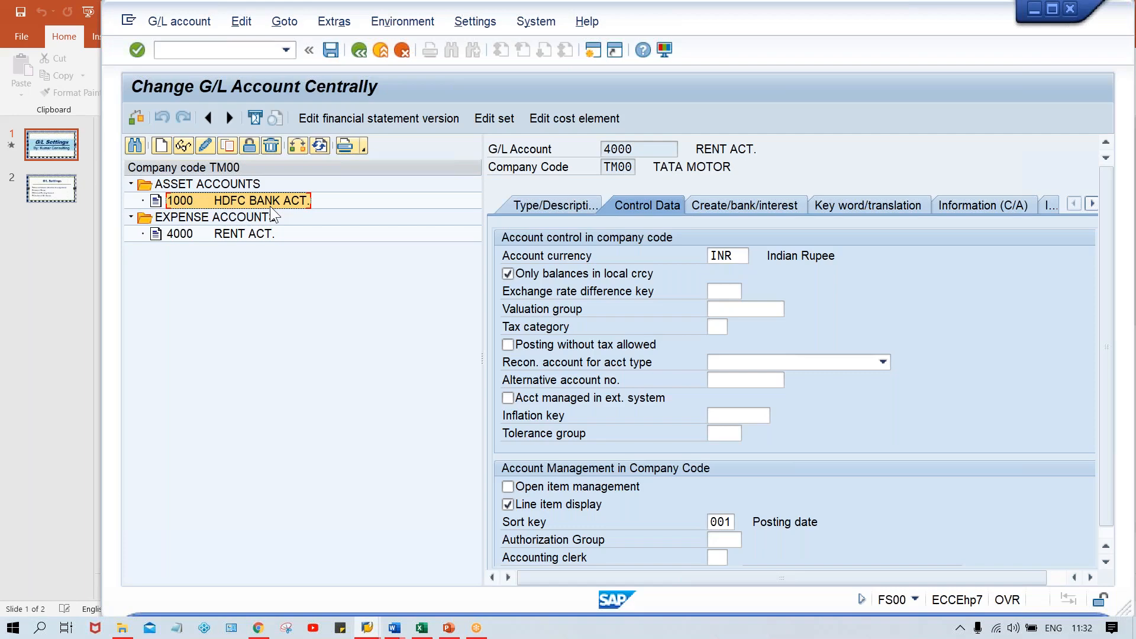
Step: Set Inflation key and Tolerance group to optional entry in the Account control field status of TCOA group ASST, and save
click(373, 628)
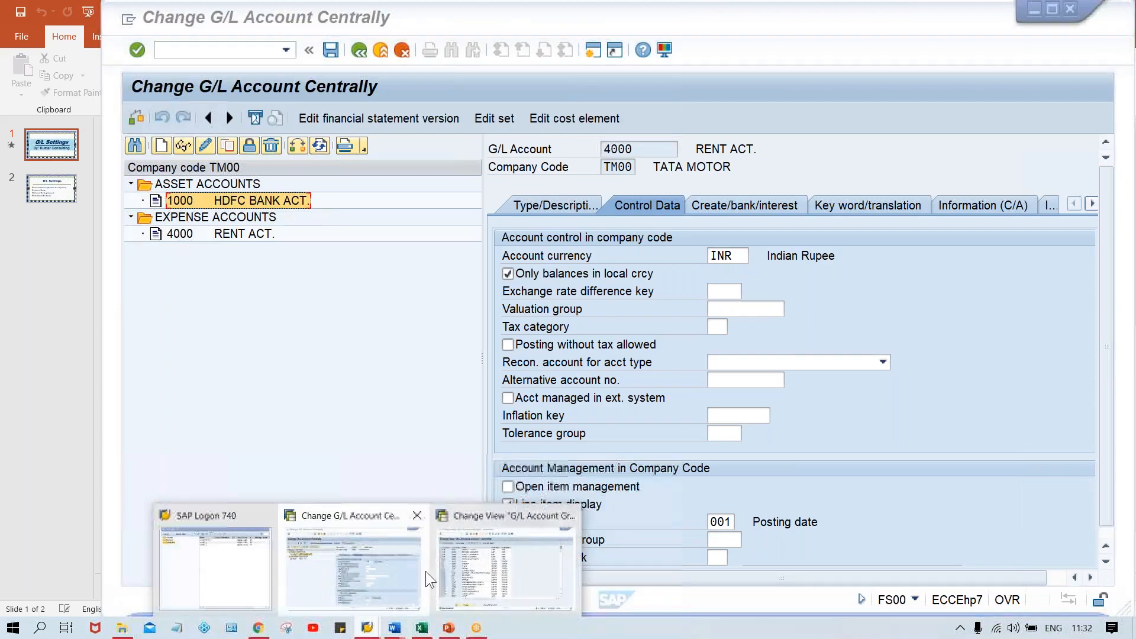
click(471, 567)
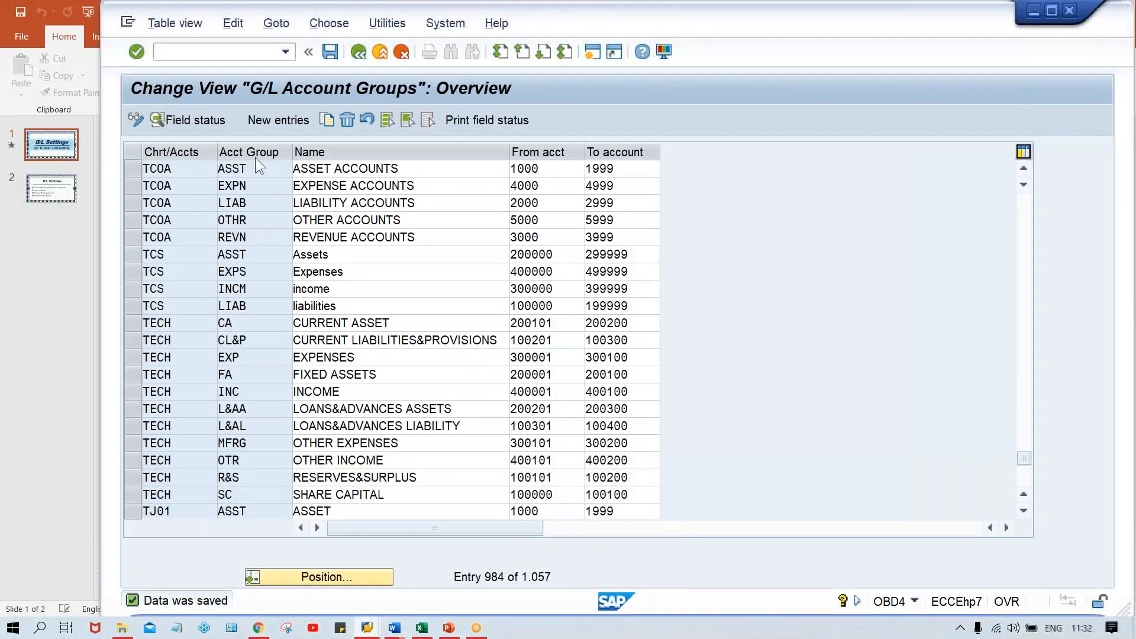
double_click(254, 161)
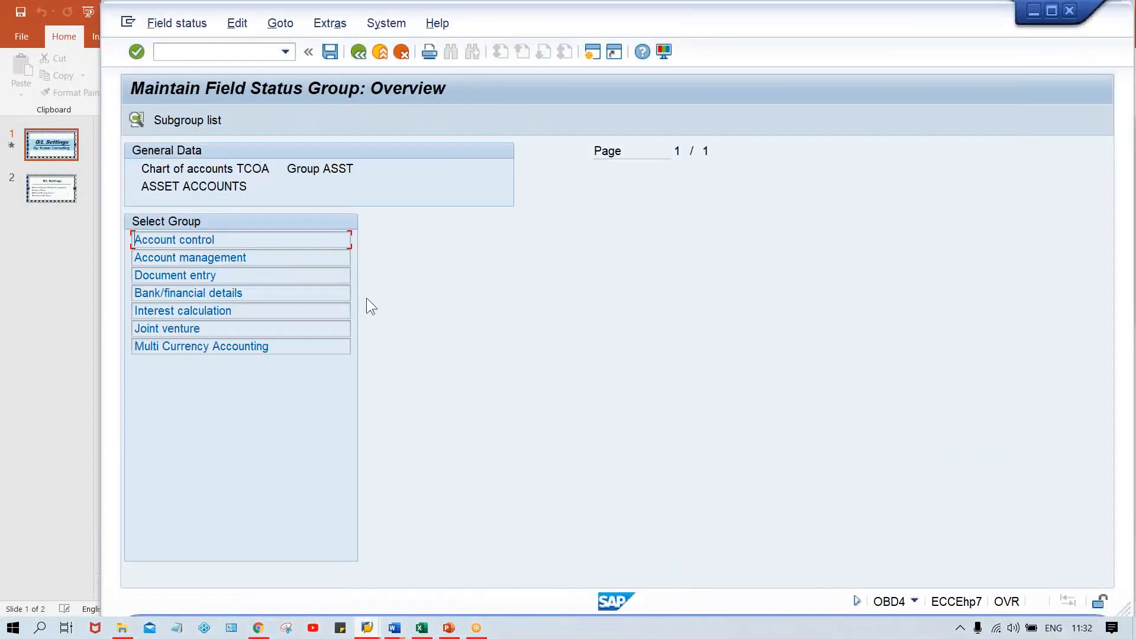
double_click(258, 239)
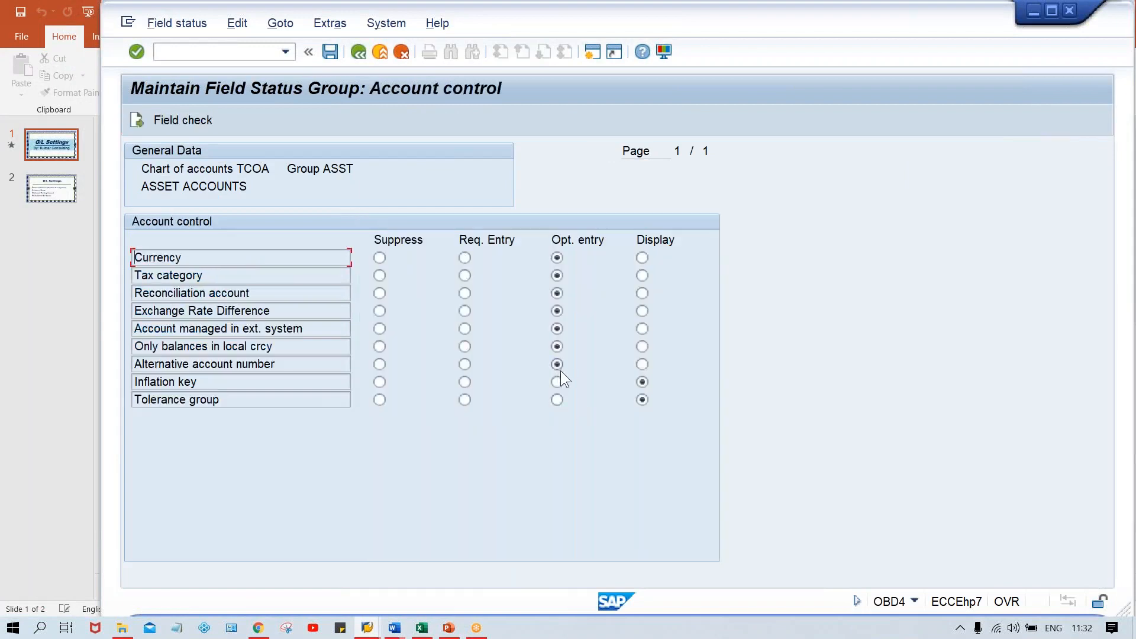
click(558, 382)
click(558, 403)
key(ctrl+s)
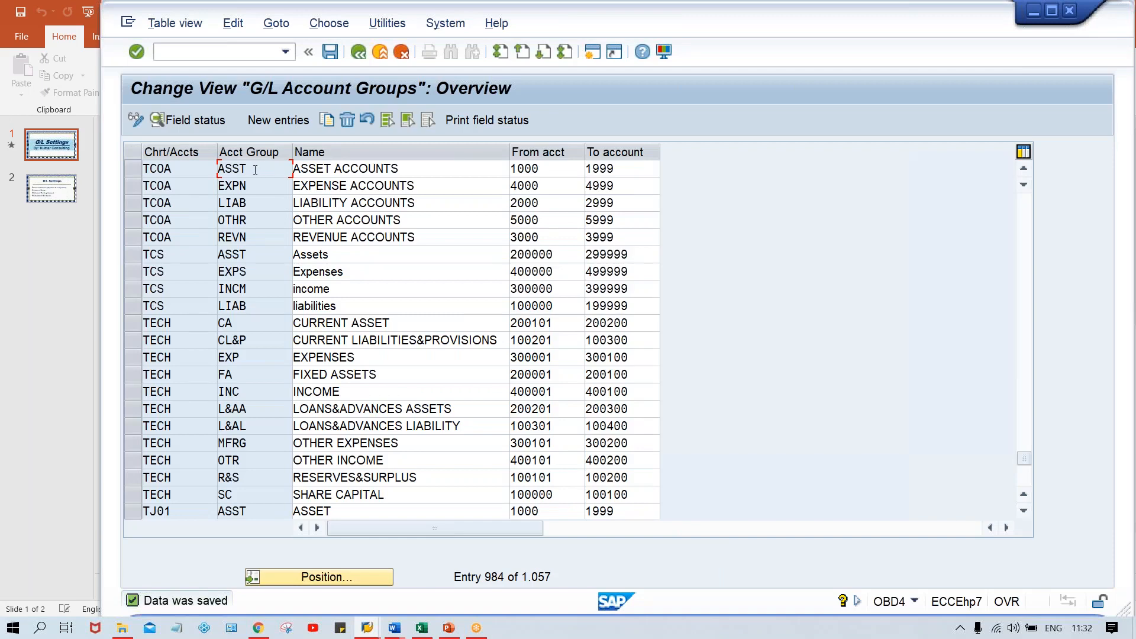
Step: Review the TCOA account group ASST and its From acct and To account number range in the G/L account groups overview
drag(259, 171, 209, 173)
click(263, 171)
click(264, 187)
click(254, 169)
click(569, 169)
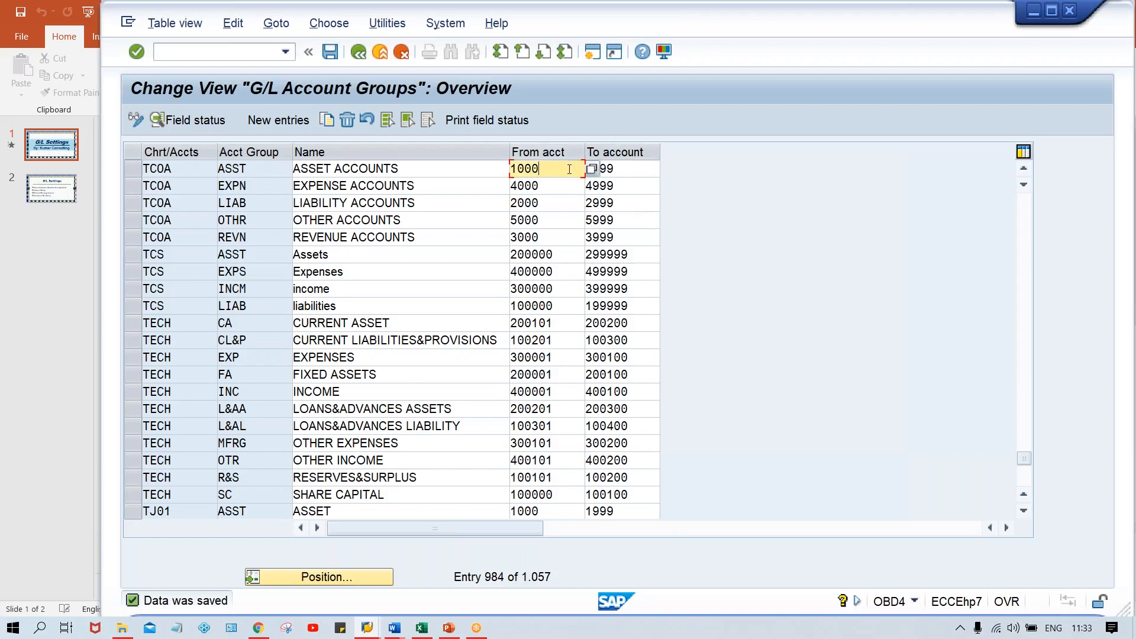
click(628, 168)
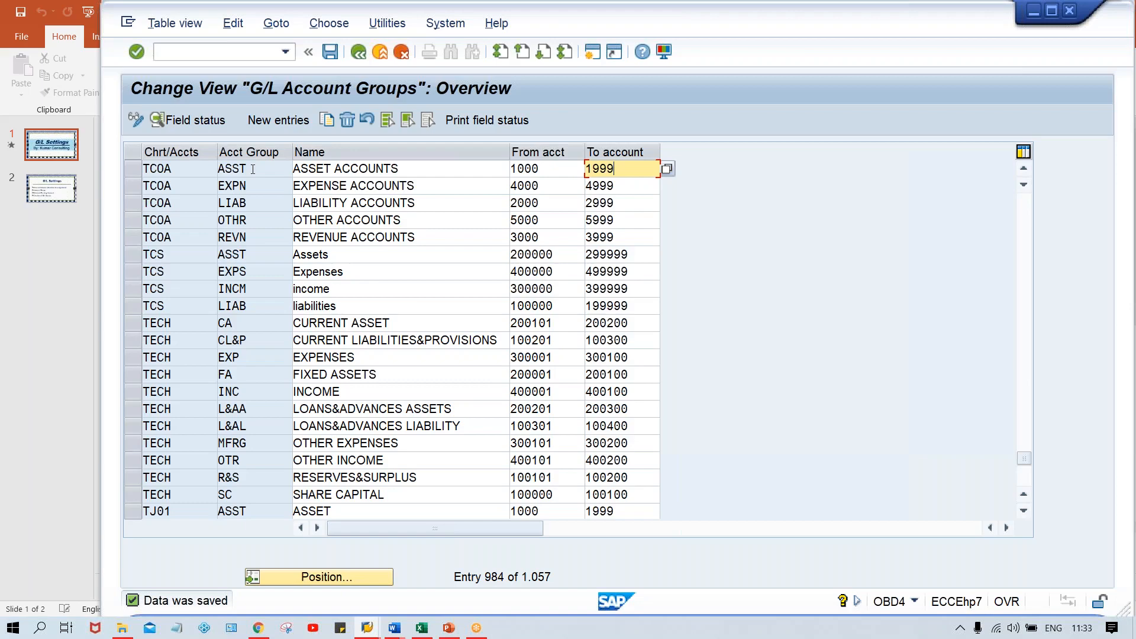
Step: Return to the G/L account session and inspect the Inflation key field in the control data of RENT ACT
key(alt+Tab)
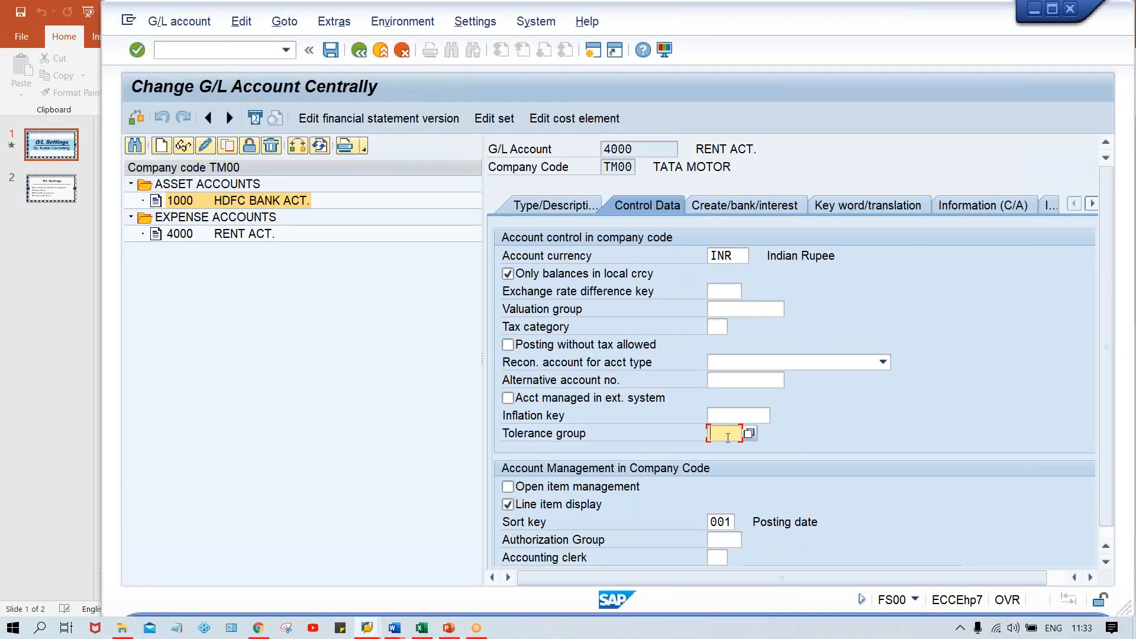
click(728, 417)
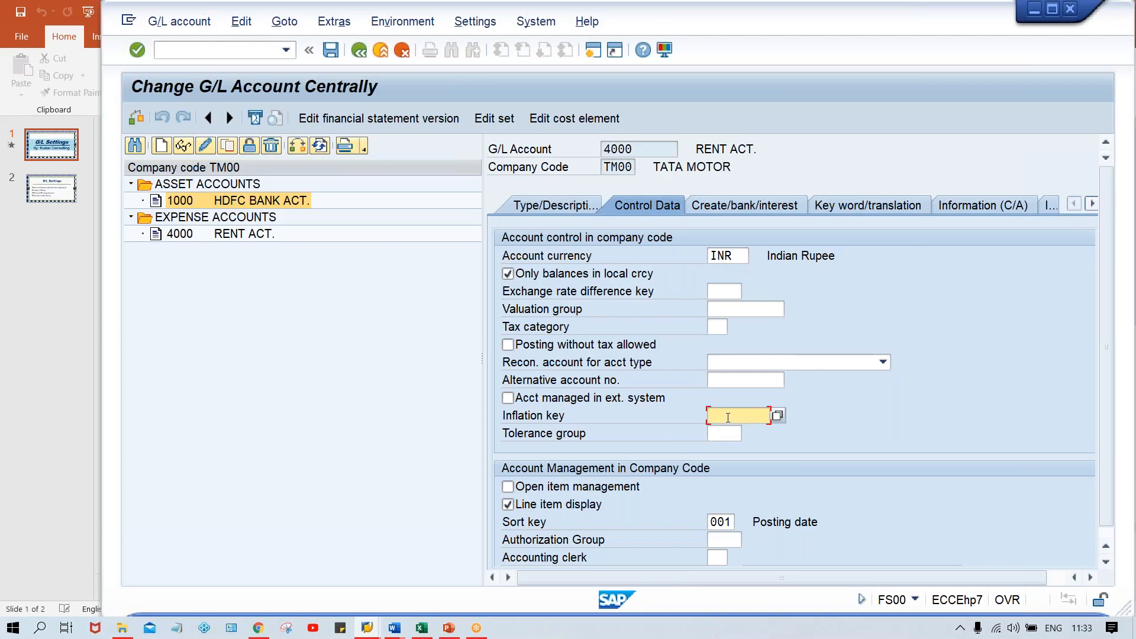